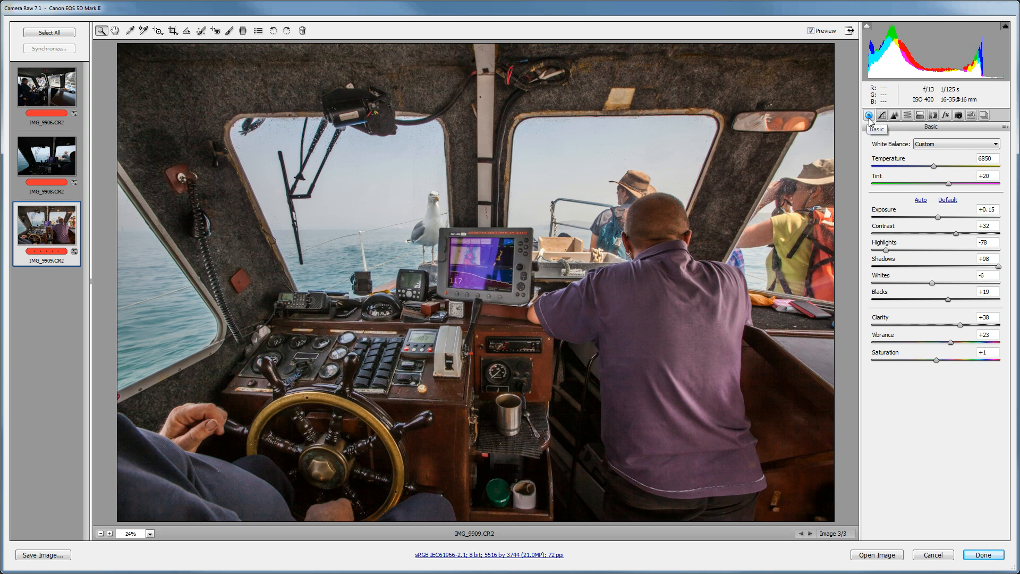
{"action": "left_click", "coordinate": [883, 116]}
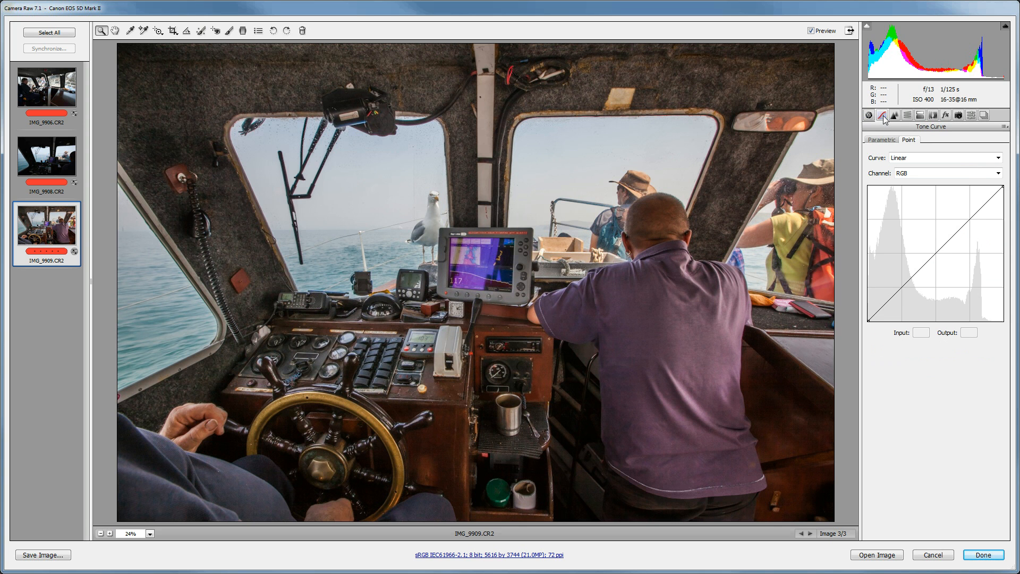
{"action": "left_click", "coordinate": [889, 301]}
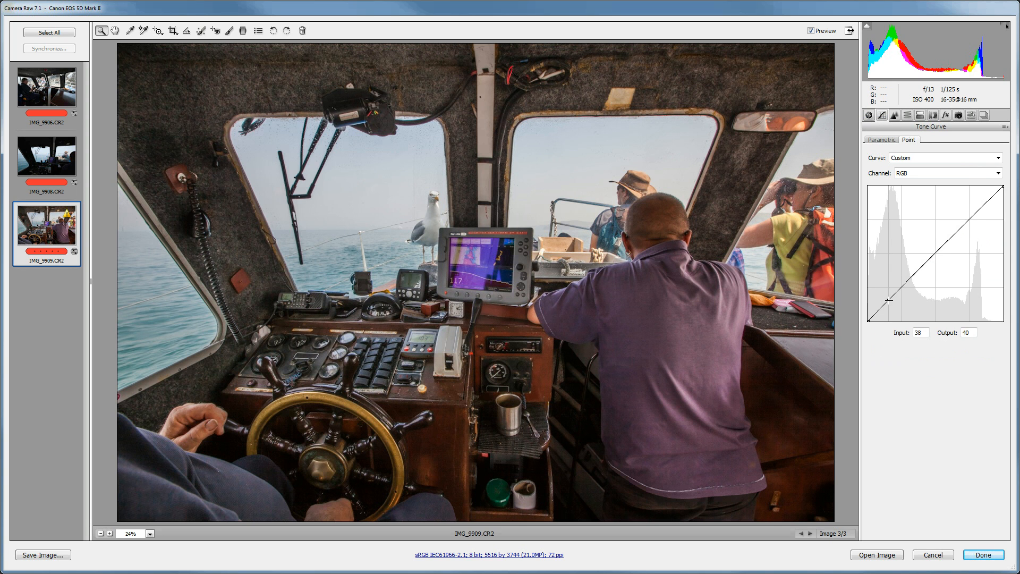
{"action": "left_click_drag", "start_coordinate": [960, 231], "coordinate": [959, 226]}
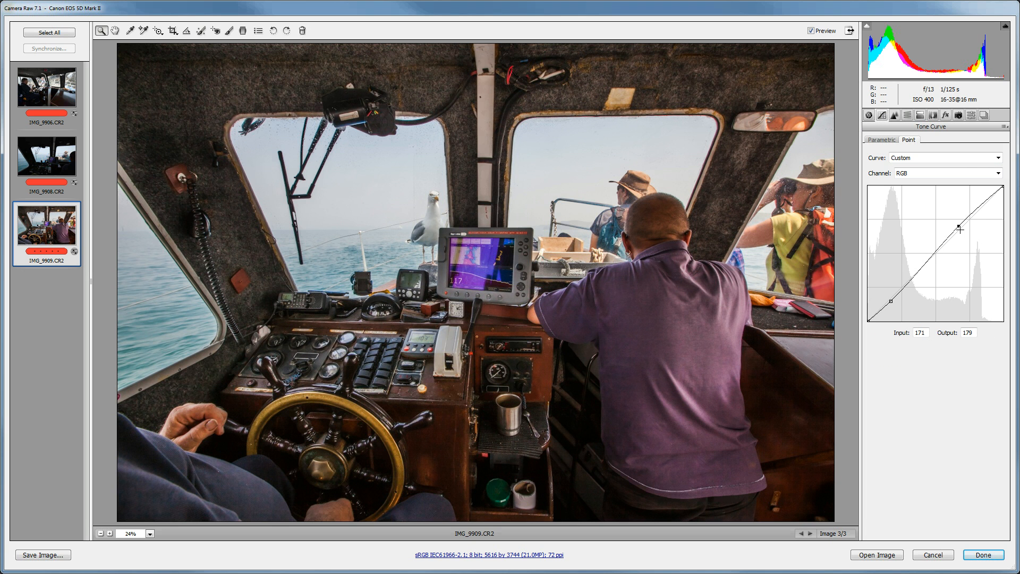
{"action": "key", "text": "Delete"}
{"action": "key", "text": "Delete"}
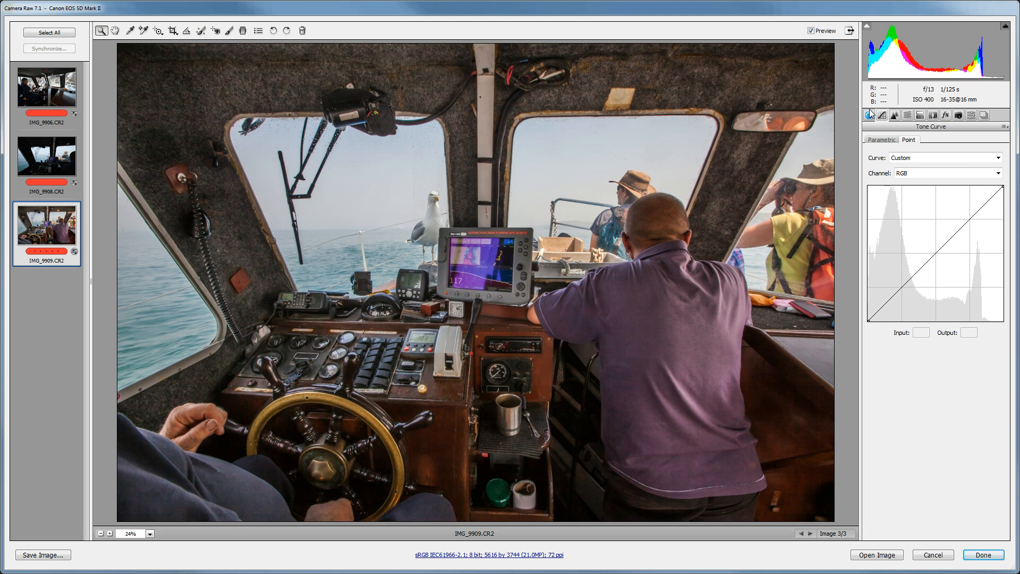
{"action": "left_click", "coordinate": [869, 115]}
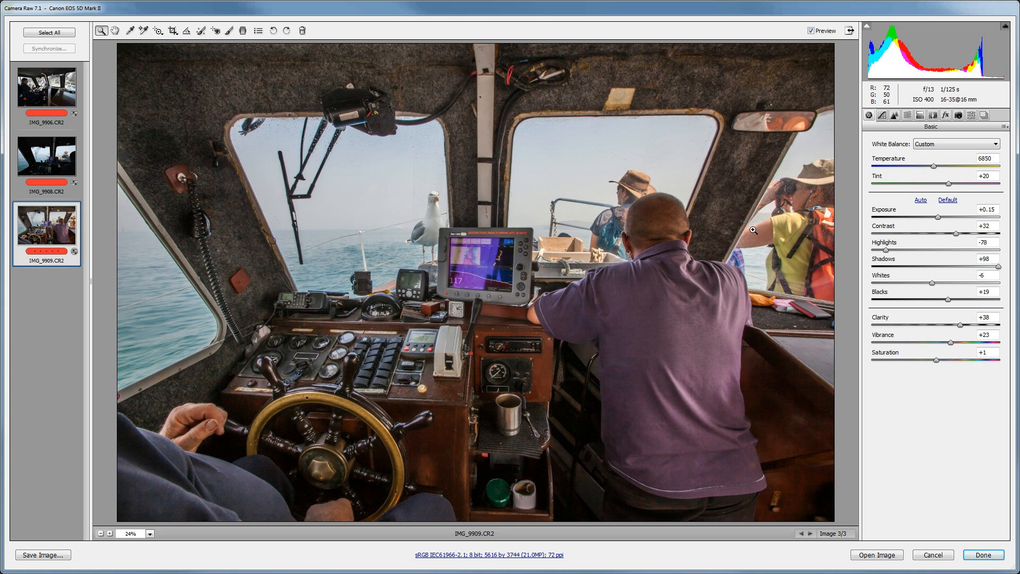
{"action": "left_click", "coordinate": [882, 115]}
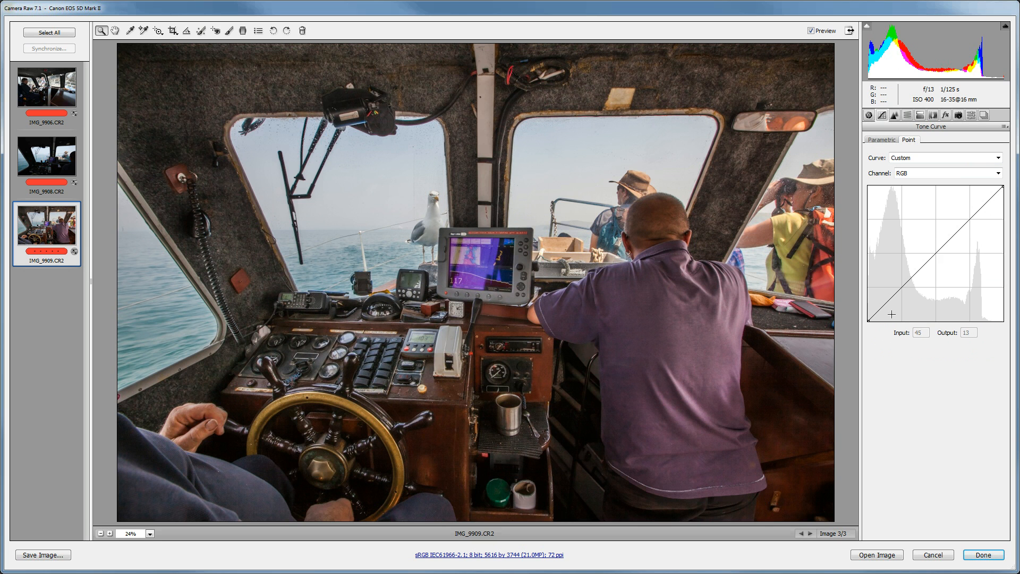
Reset the sharpening amount to 25, the radius to 1.0 and the luminance noise reduction to 0
{"action": "left_click", "coordinate": [896, 116]}
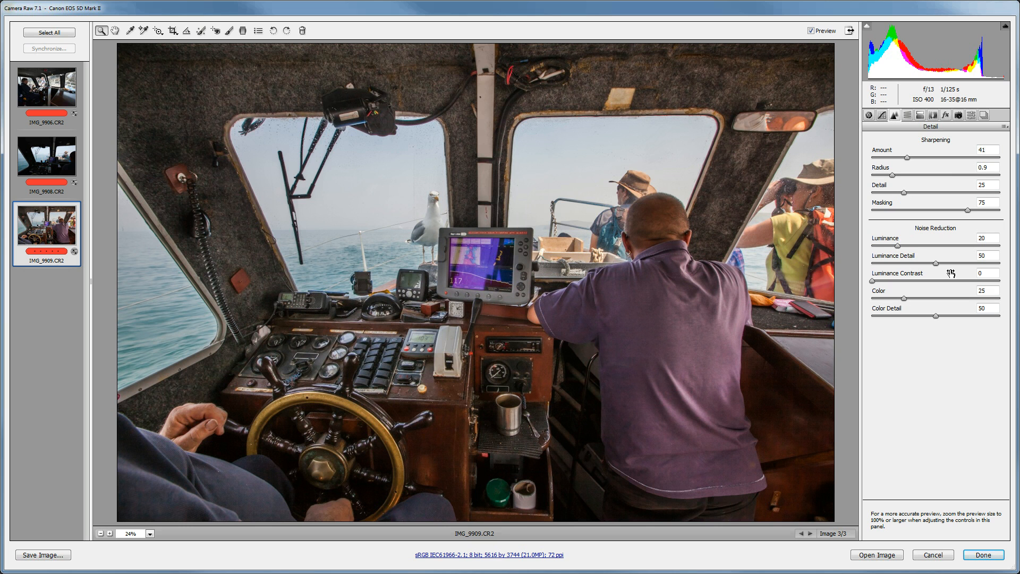
{"action": "left_click", "coordinate": [907, 157]}
{"action": "left_click", "coordinate": [893, 175]}
{"action": "double_click", "coordinate": [898, 247]}
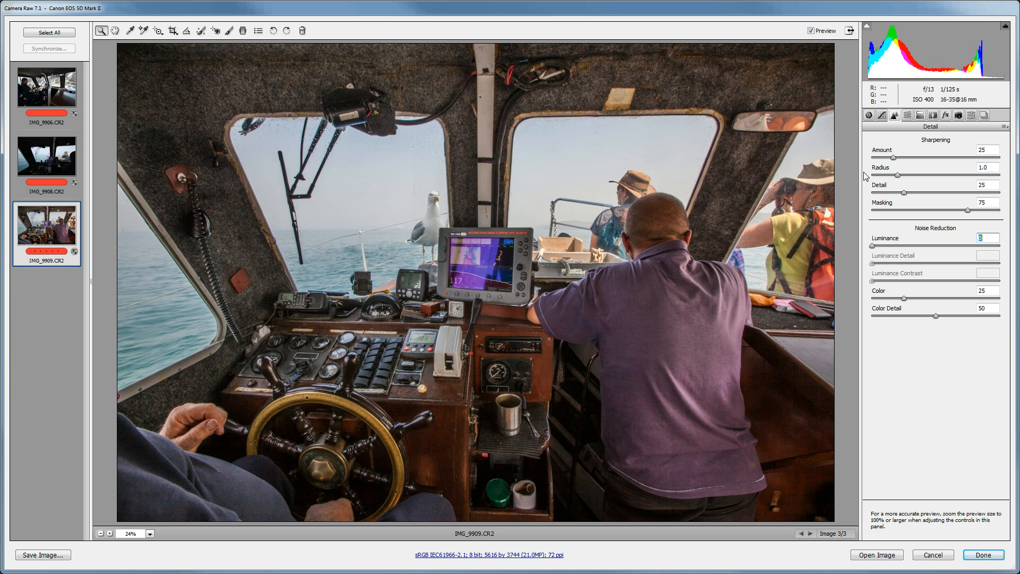
Examine the compass and GPS unit on the dashboard at 200% magnification
{"action": "key", "text": "alt"}
{"action": "key", "text": "ctrl+alt+0"}
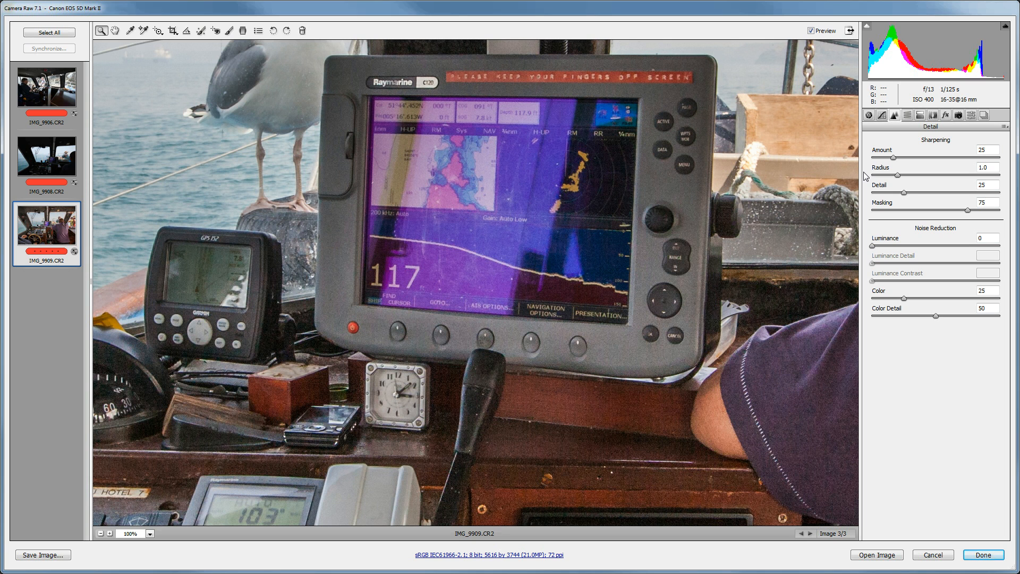
{"action": "left_click_drag", "start_coordinate": [327, 252], "coordinate": [544, 238]}
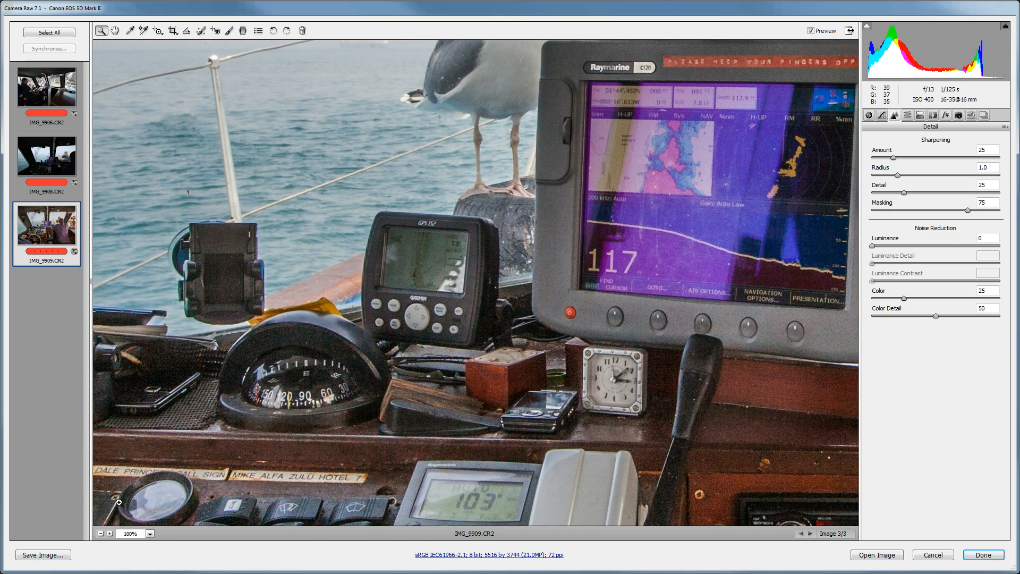
{"action": "left_click", "coordinate": [110, 534]}
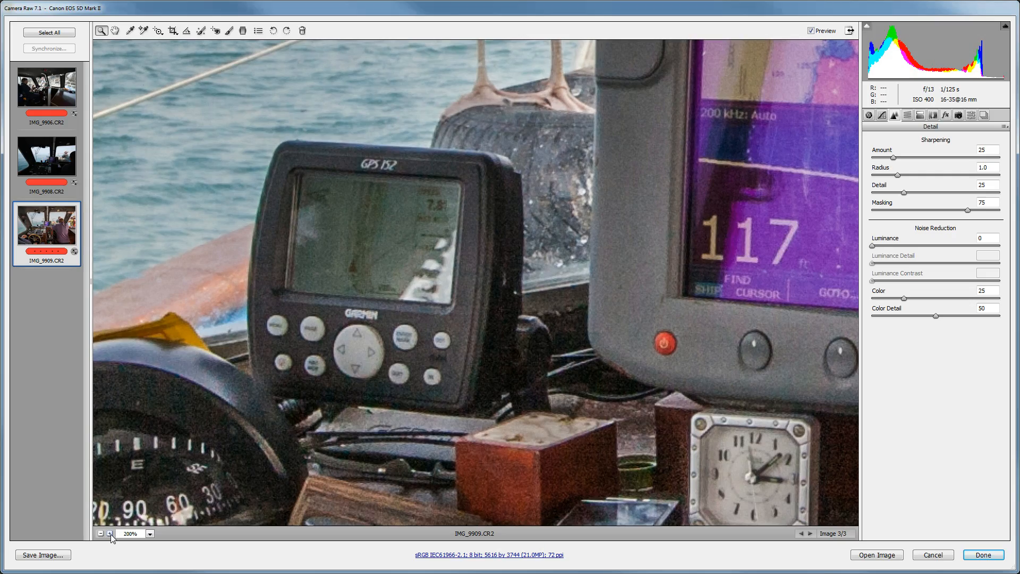
{"action": "left_click", "coordinate": [111, 533]}
{"action": "left_click", "coordinate": [110, 534]}
{"action": "left_click", "coordinate": [150, 534]}
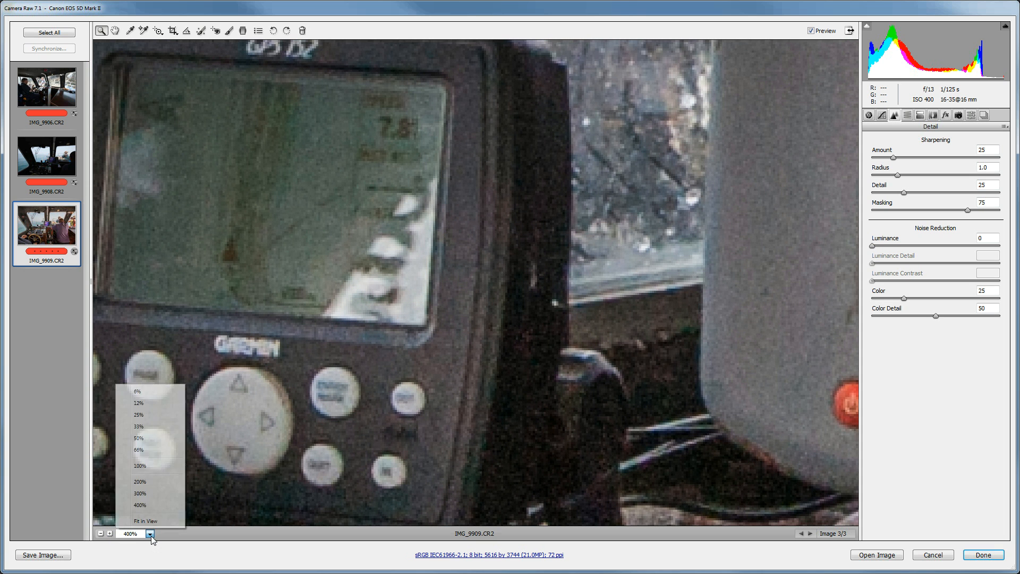
{"action": "left_click", "coordinate": [144, 507]}
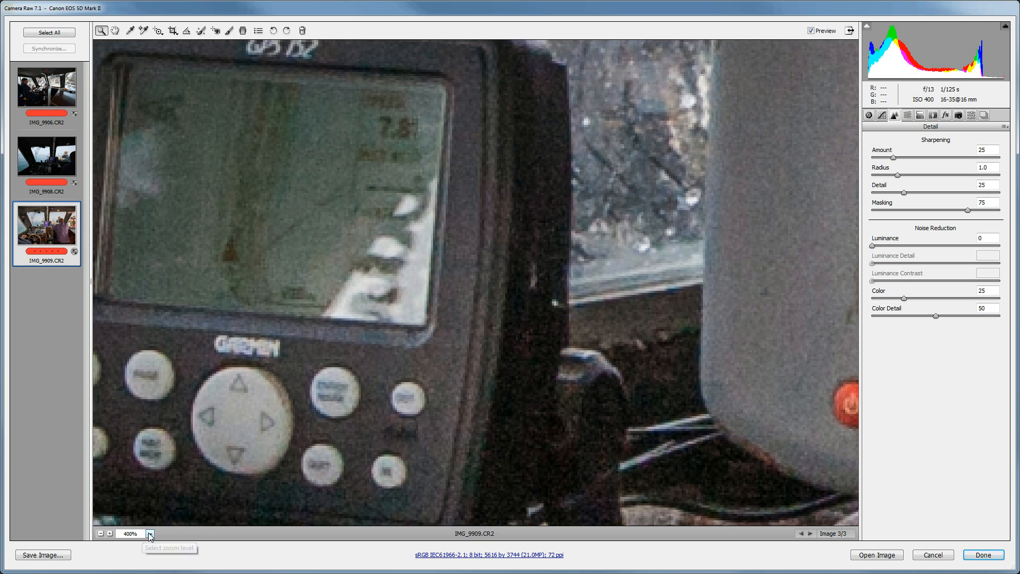
{"action": "left_click", "coordinate": [151, 534]}
{"action": "left_click", "coordinate": [140, 481]}
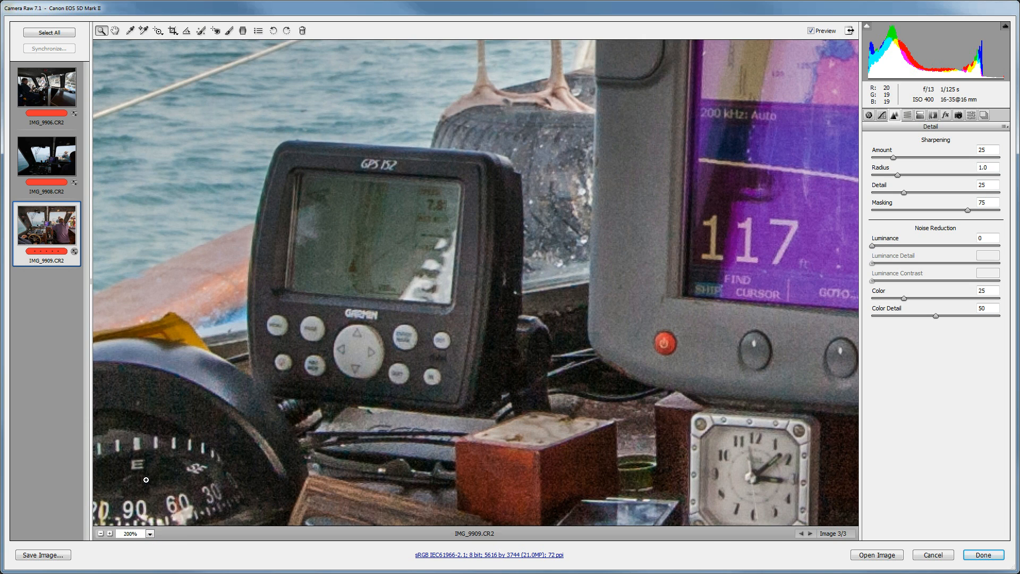
{"action": "left_click_drag", "start_coordinate": [740, 405], "coordinate": [746, 266]}
{"action": "left_click_drag", "start_coordinate": [444, 315], "coordinate": [633, 345]}
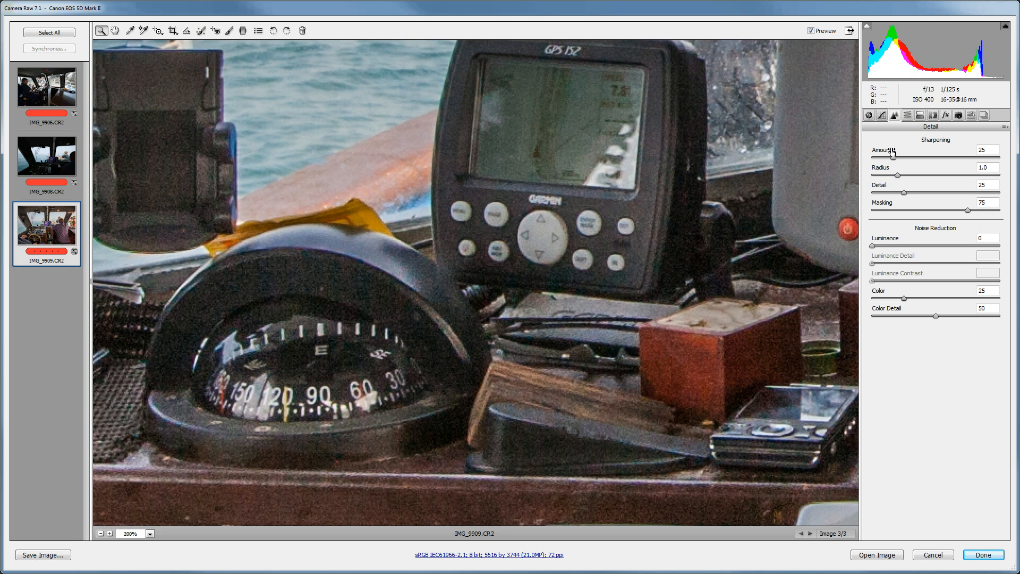
Test the sharpening amount at its 150 maximum, then set it to 39 using the grayscale preview
{"action": "left_click_drag", "start_coordinate": [893, 166], "coordinate": [1006, 168]}
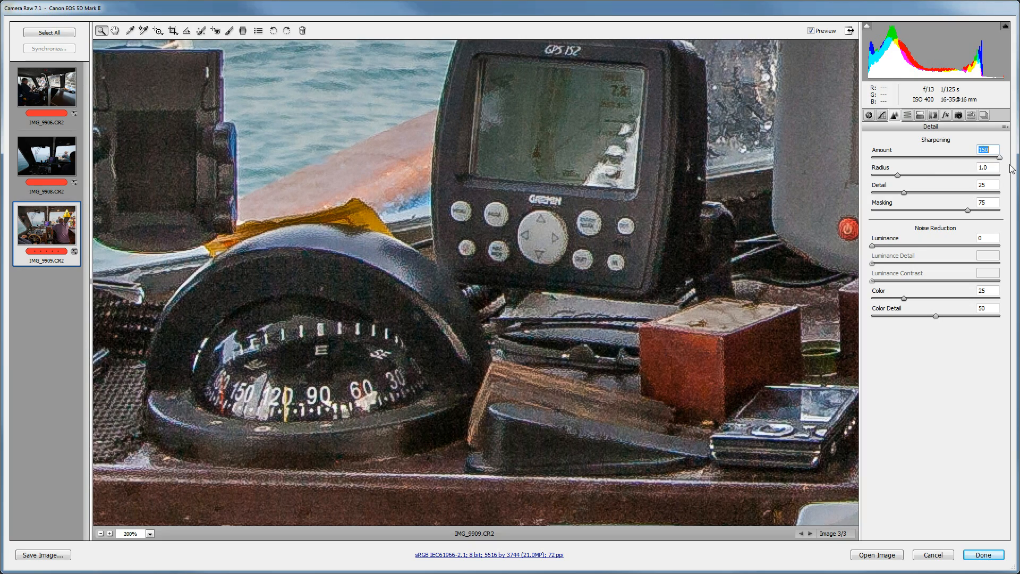
{"action": "left_click_drag", "start_coordinate": [999, 158], "coordinate": [900, 162]}
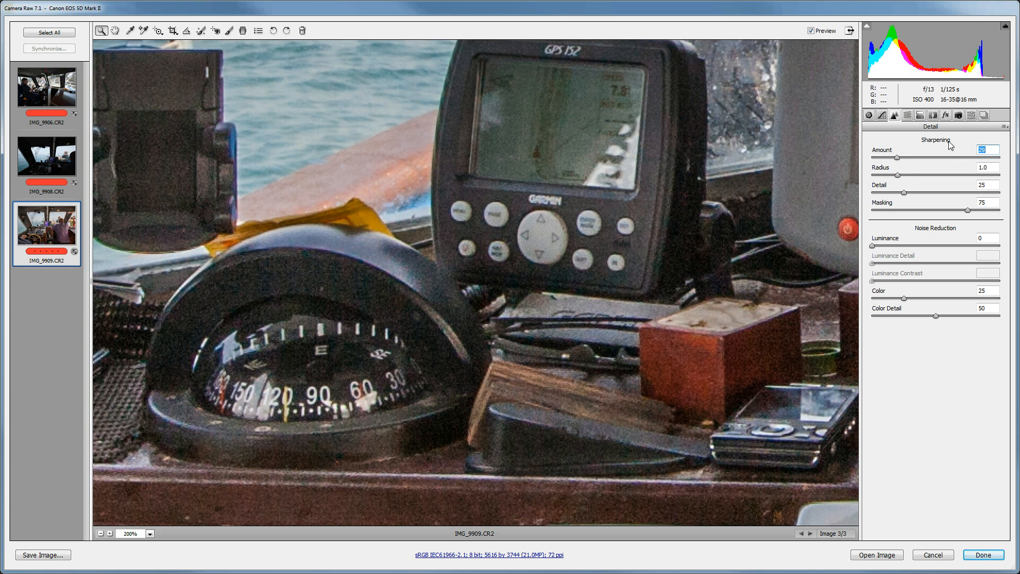
{"action": "key", "text": "alt"}
{"action": "left_click_drag", "start_coordinate": [900, 161], "coordinate": [902, 161]}
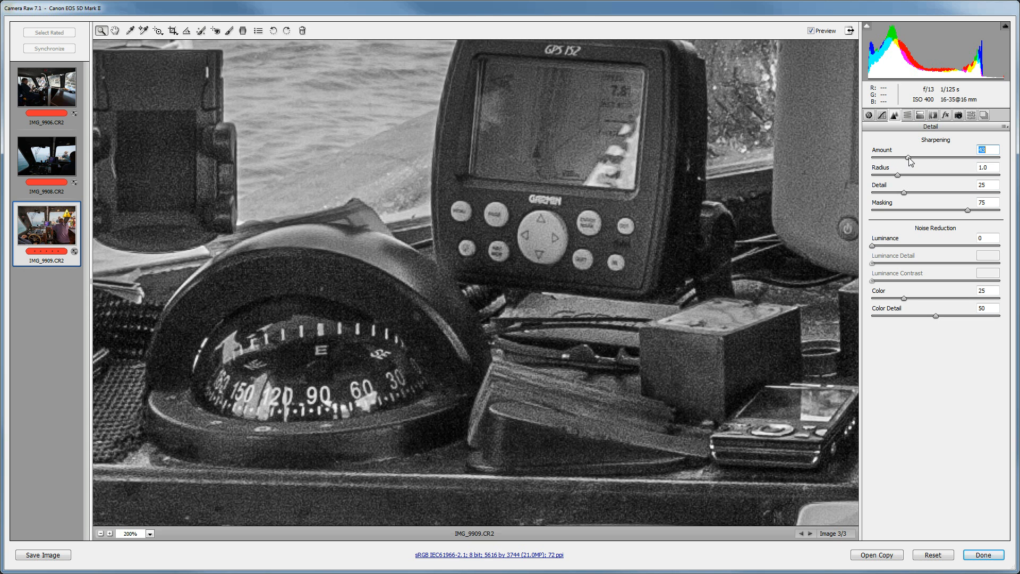
{"action": "left_click_drag", "start_coordinate": [907, 158], "coordinate": [907, 157]}
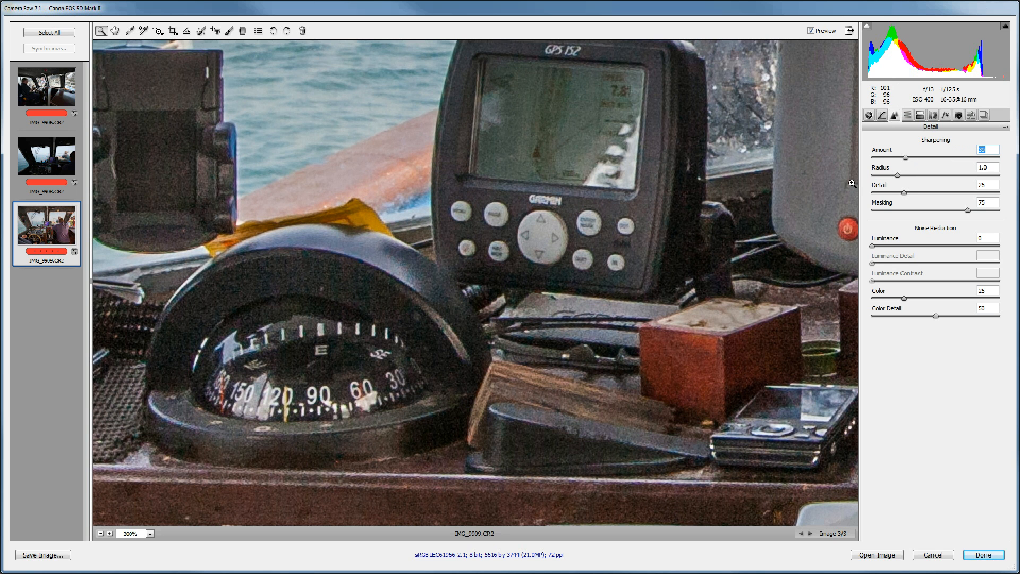
Set the sharpening radius to 0.9 while checking the affected edges in the grayscale preview
{"action": "key", "text": "alt"}
{"action": "left_click", "coordinate": [897, 176], "text": "alt"}
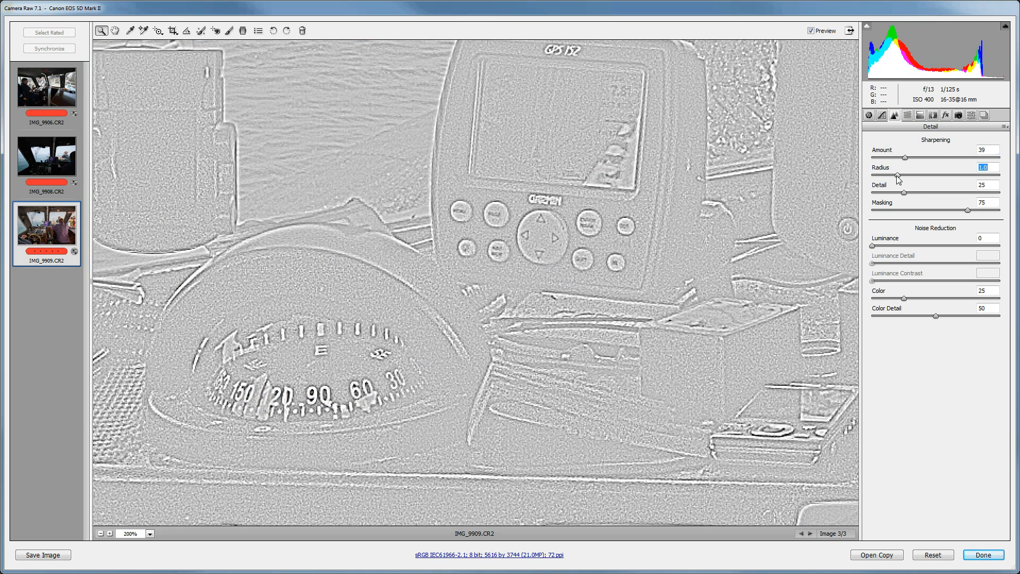
{"action": "left_click_drag", "start_coordinate": [898, 177], "coordinate": [887, 177]}
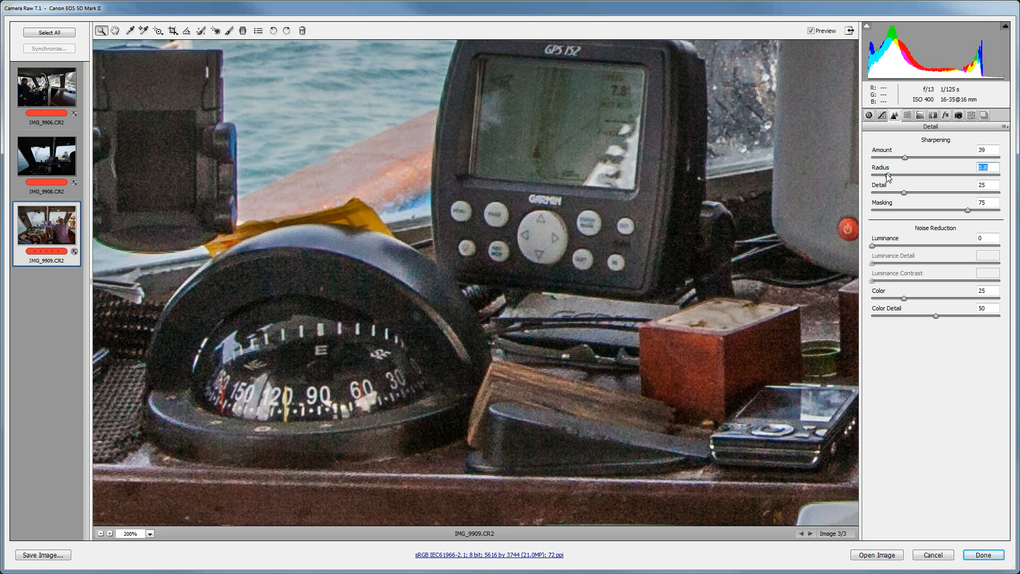
{"action": "key", "text": "alt"}
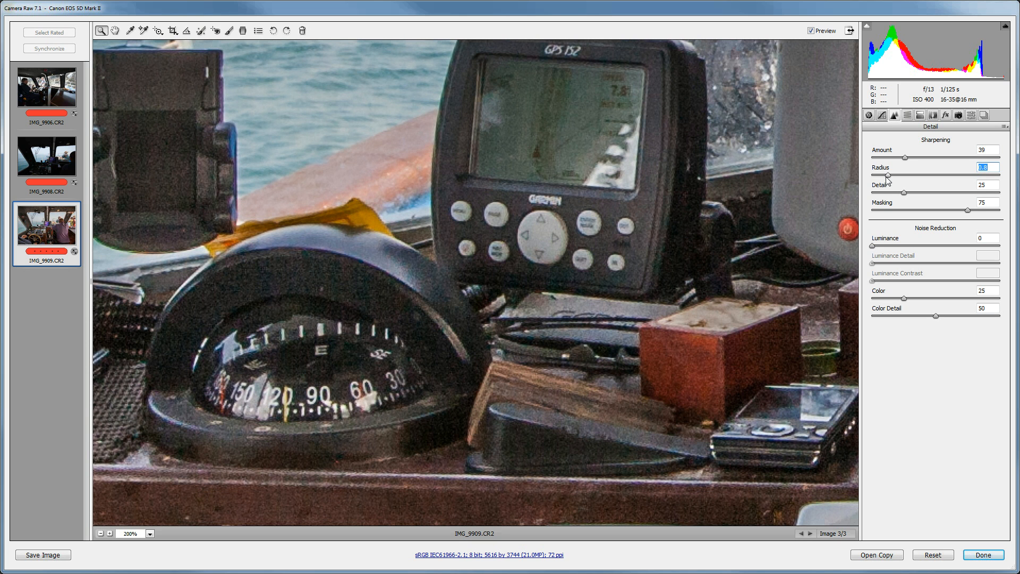
{"action": "left_click_drag", "start_coordinate": [888, 176], "coordinate": [868, 178]}
{"action": "mouse_move", "coordinate": [883, 178]}
{"action": "left_mouse_down"}
{"action": "mouse_move", "coordinate": [1013, 178]}
{"action": "mouse_move", "coordinate": [891, 176]}
{"action": "left_mouse_up"}
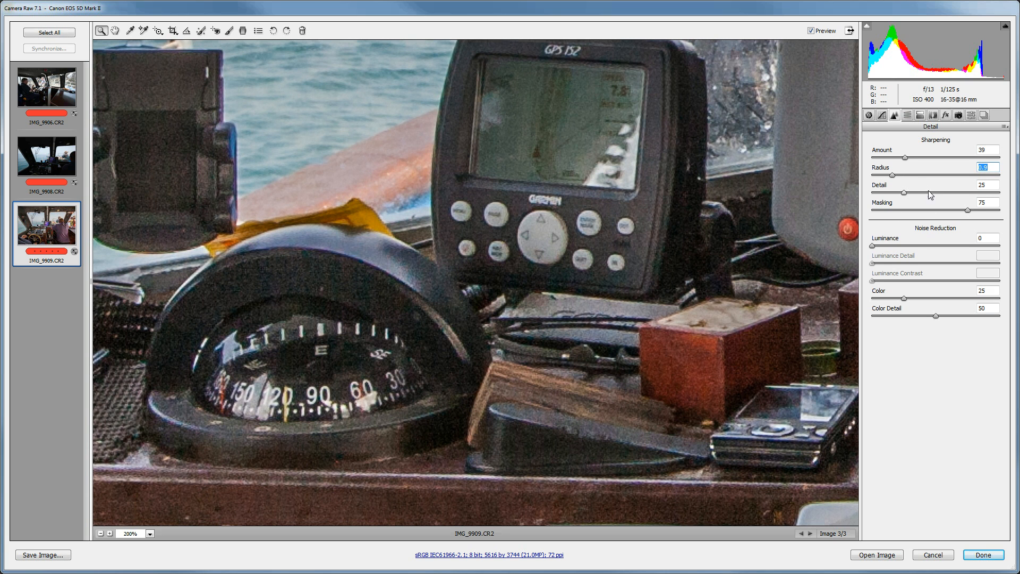
Lower the sharpening masking to 0, try the detail setting at 0 and 100, and reset detail to 25
{"action": "left_click_drag", "start_coordinate": [969, 211], "coordinate": [875, 211]}
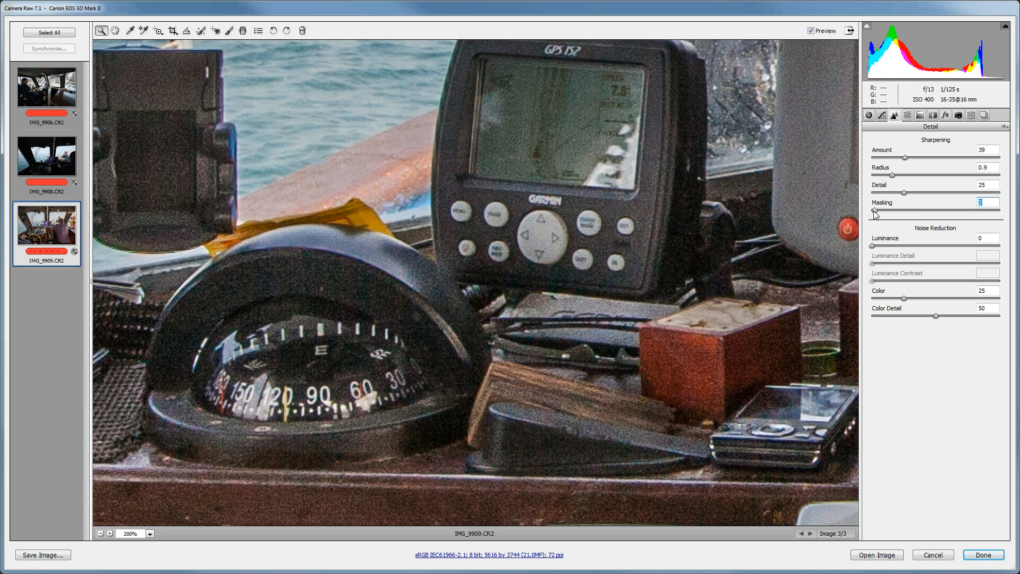
{"action": "left_click", "coordinate": [904, 193]}
{"action": "left_click_drag", "start_coordinate": [906, 195], "coordinate": [860, 196]}
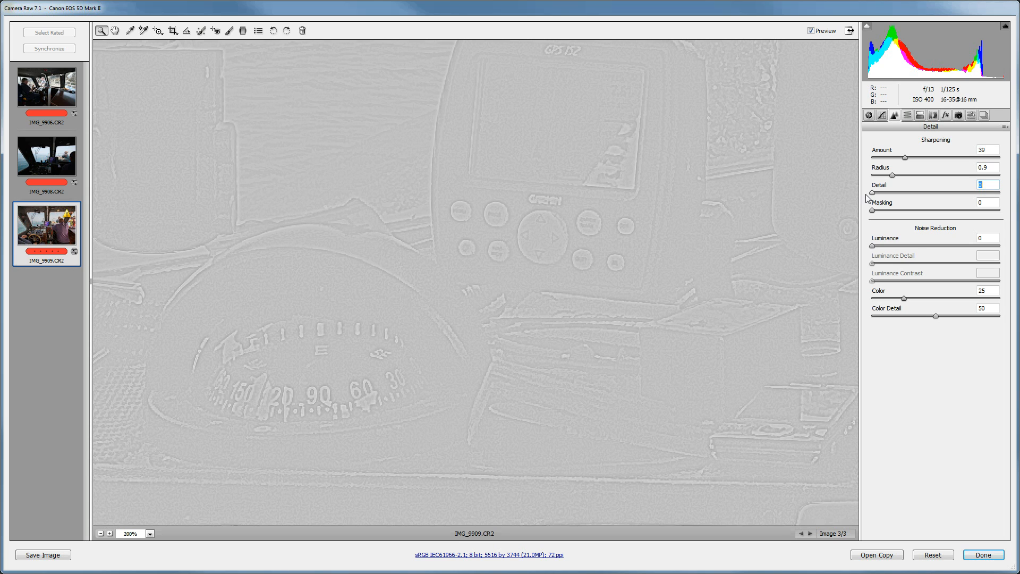
{"action": "left_click_drag", "start_coordinate": [868, 198], "coordinate": [1012, 198]}
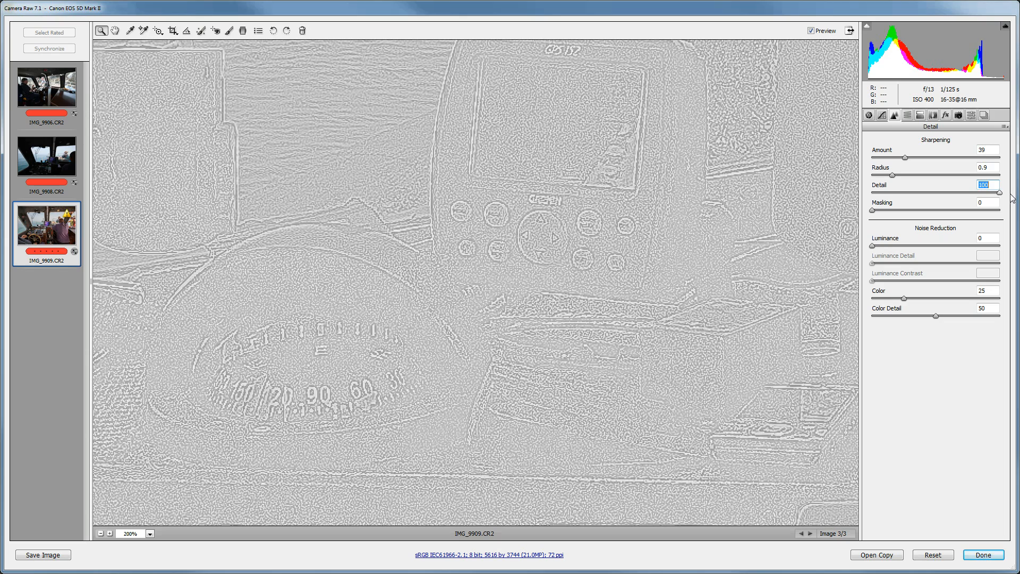
{"action": "left_click_drag", "start_coordinate": [1009, 198], "coordinate": [873, 197]}
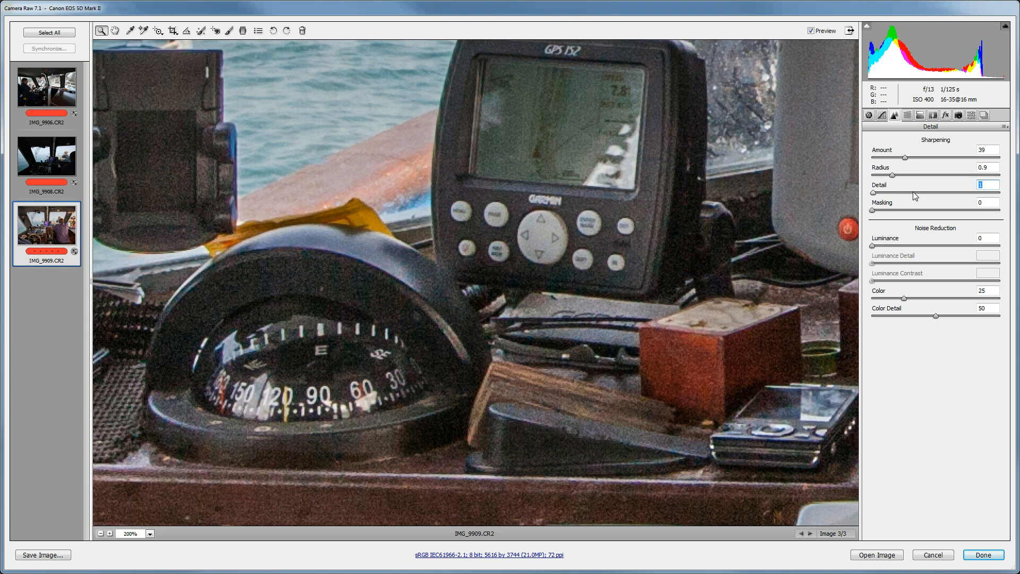
{"action": "double_click", "coordinate": [874, 193]}
Set the sharpening masking to 69 with the whole photo in view, checking the black-and-white mask preview
{"action": "key", "text": "alt"}
{"action": "left_click", "coordinate": [873, 210], "text": "alt"}
{"action": "key", "text": "ctrl+0"}
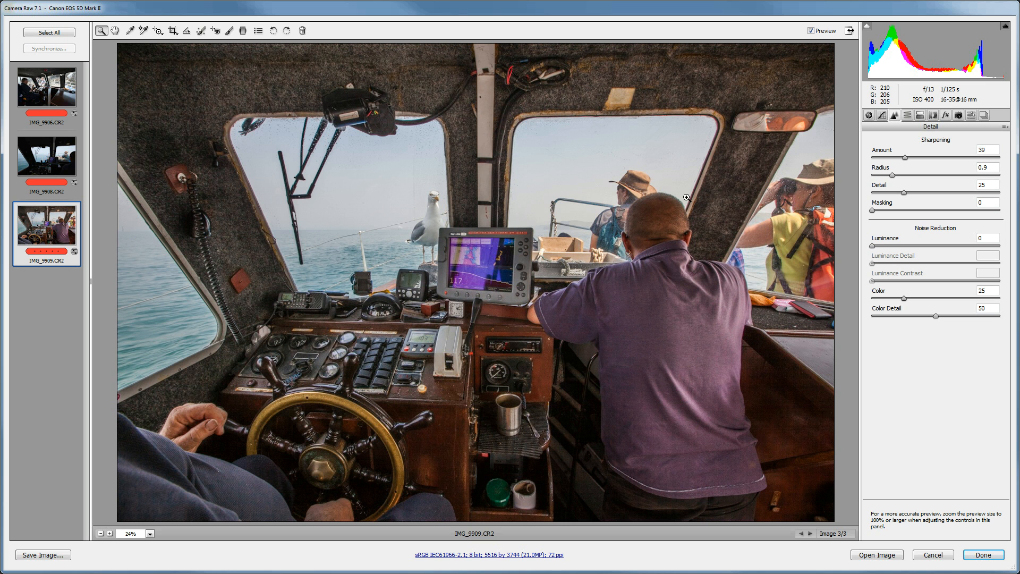
{"action": "left_click", "coordinate": [873, 211], "text": "alt"}
{"action": "left_click", "coordinate": [874, 210], "text": "alt"}
{"action": "left_click_drag", "start_coordinate": [873, 213], "coordinate": [934, 213]}
{"action": "key", "text": "alt"}
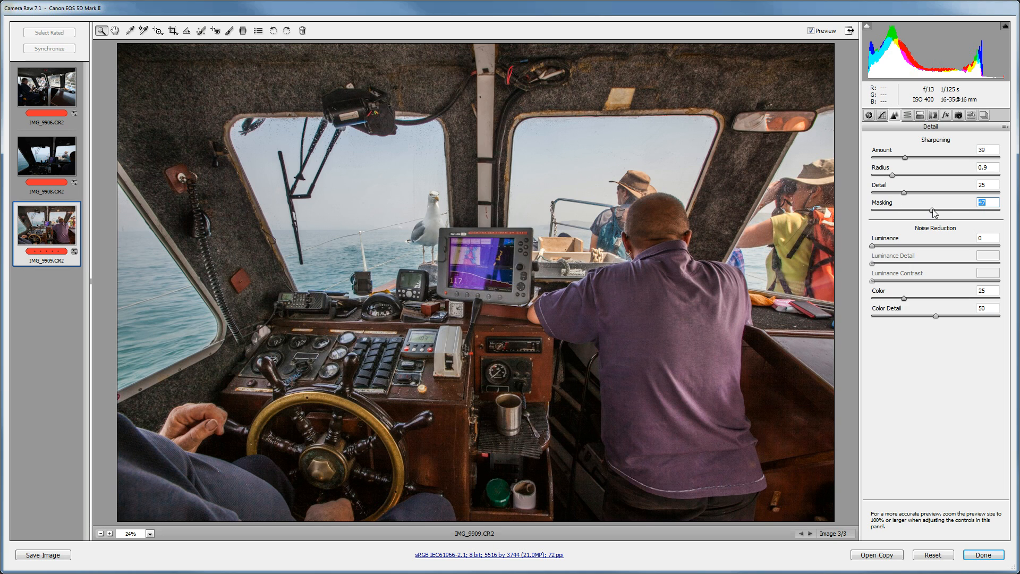
{"action": "left_click", "coordinate": [933, 210], "text": "alt"}
{"action": "left_click_drag", "start_coordinate": [934, 212], "coordinate": [952, 213]}
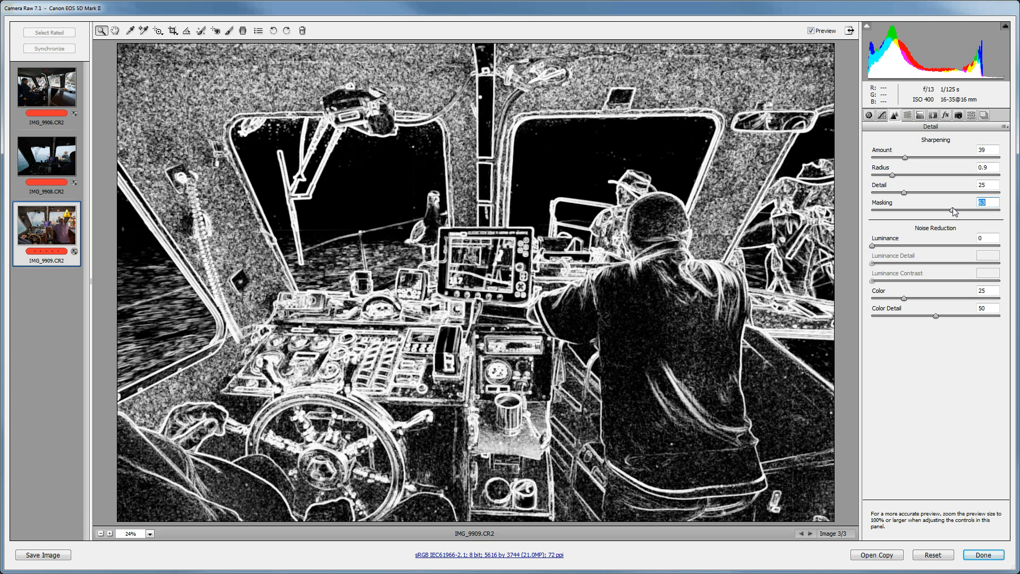
{"action": "left_click_drag", "start_coordinate": [955, 208], "coordinate": [960, 213]}
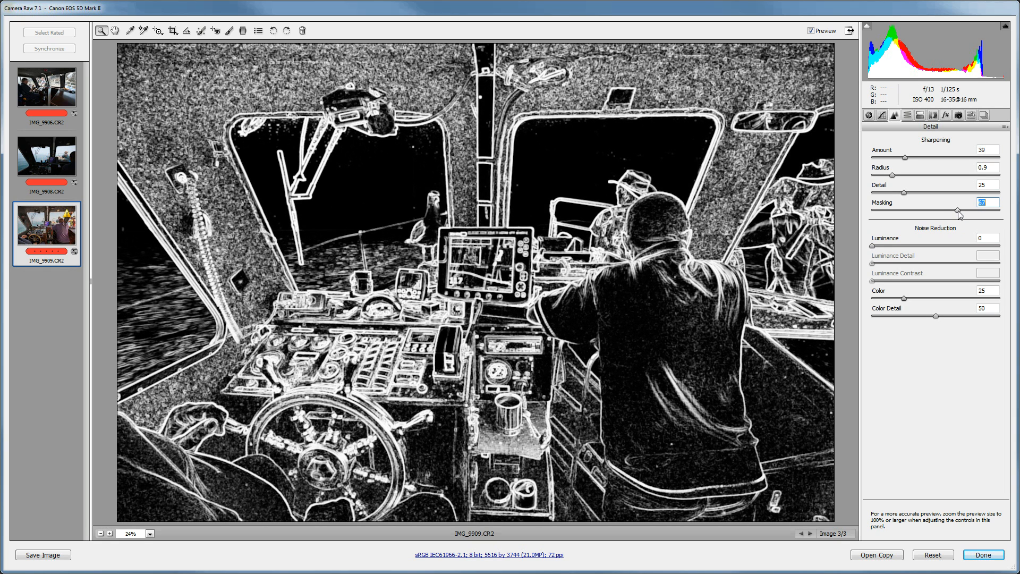
{"action": "left_click_drag", "start_coordinate": [961, 215], "coordinate": [962, 215]}
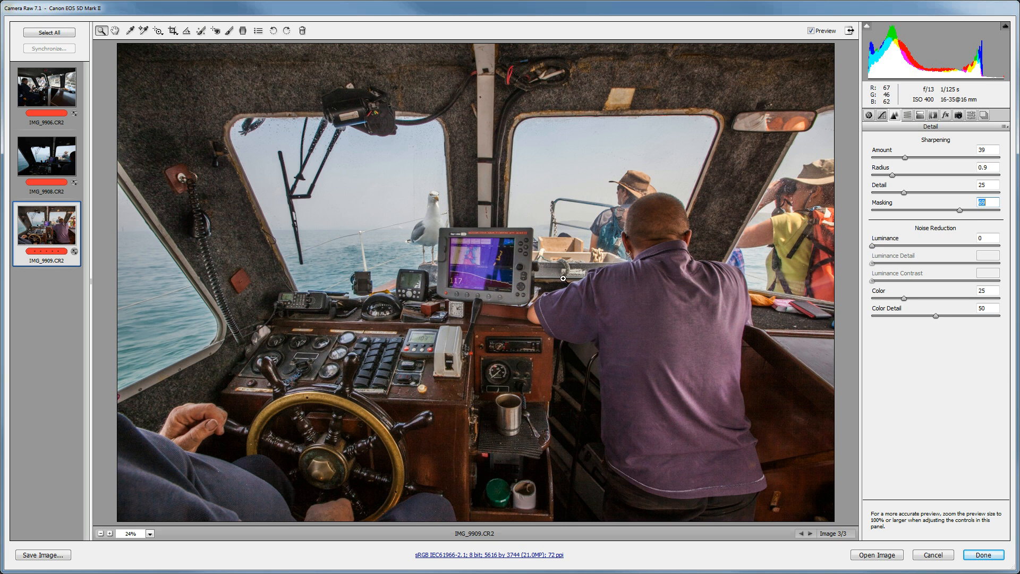
Lower the color noise reduction to 0 with the dark area beside the purple shirt's hem magnified
{"action": "left_click_drag", "start_coordinate": [527, 430], "coordinate": [634, 487]}
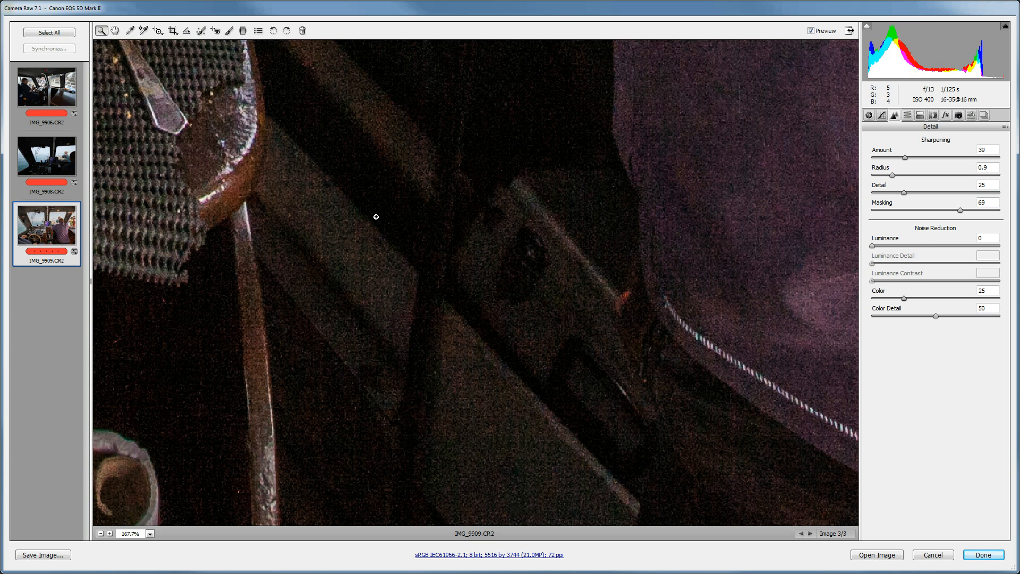
{"action": "left_click_drag", "start_coordinate": [526, 219], "coordinate": [250, 226]}
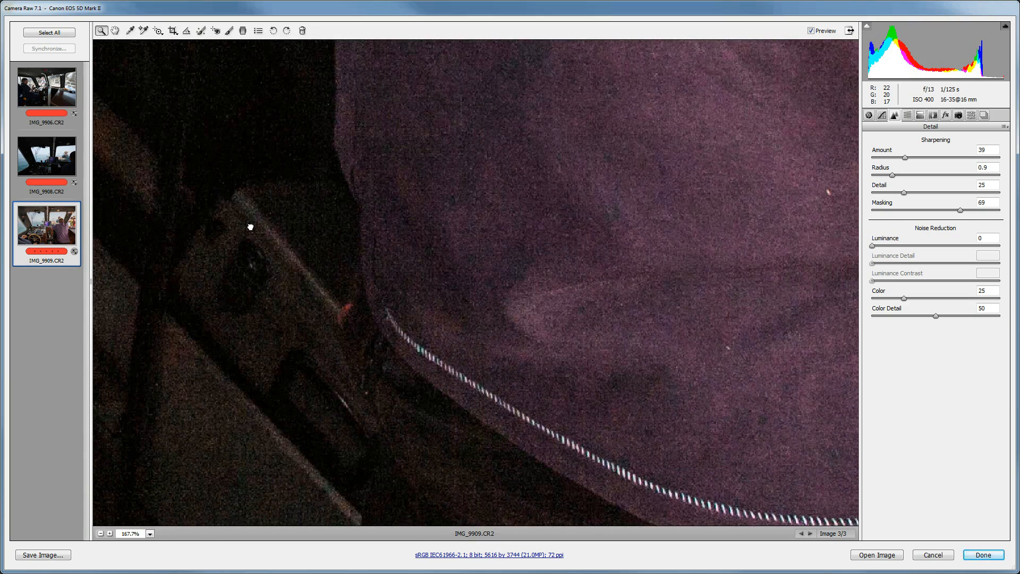
{"action": "left_click", "coordinate": [937, 317]}
{"action": "left_click_drag", "start_coordinate": [904, 298], "coordinate": [862, 305]}
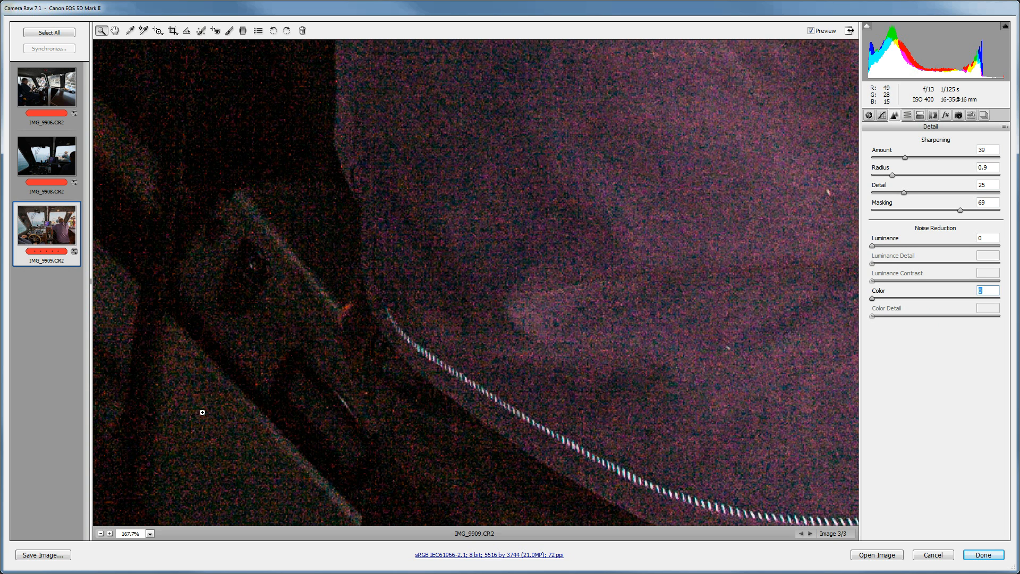
Reset the color noise reduction to 25 and check the noise from the purple shirt across to the instrument panel
{"action": "double_click", "coordinate": [872, 298]}
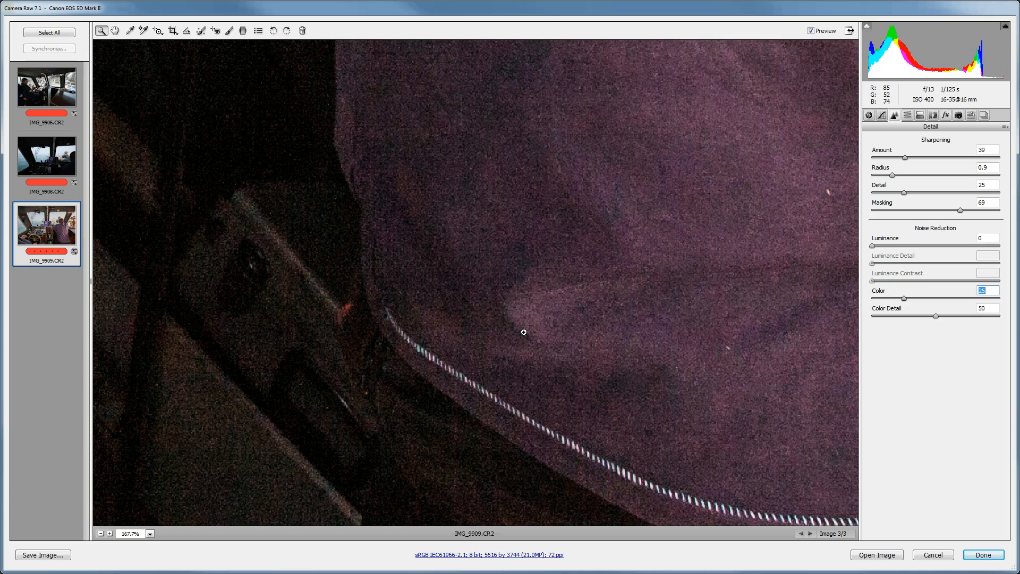
{"action": "key", "text": "space"}
{"action": "left_click_drag", "start_coordinate": [567, 196], "coordinate": [704, 462]}
{"action": "left_click_drag", "start_coordinate": [463, 185], "coordinate": [772, 196]}
{"action": "left_click_drag", "start_coordinate": [379, 314], "coordinate": [671, 426]}
{"action": "left_click_drag", "start_coordinate": [245, 123], "coordinate": [708, 309]}
{"action": "left_click_drag", "start_coordinate": [588, 119], "coordinate": [634, 304]}
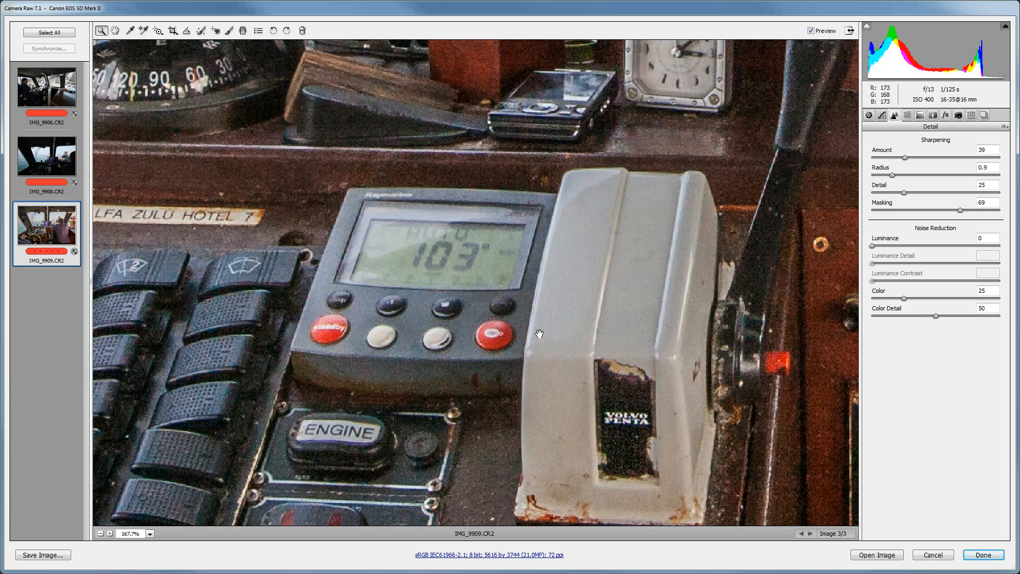
{"action": "left_click_drag", "start_coordinate": [450, 256], "coordinate": [831, 353]}
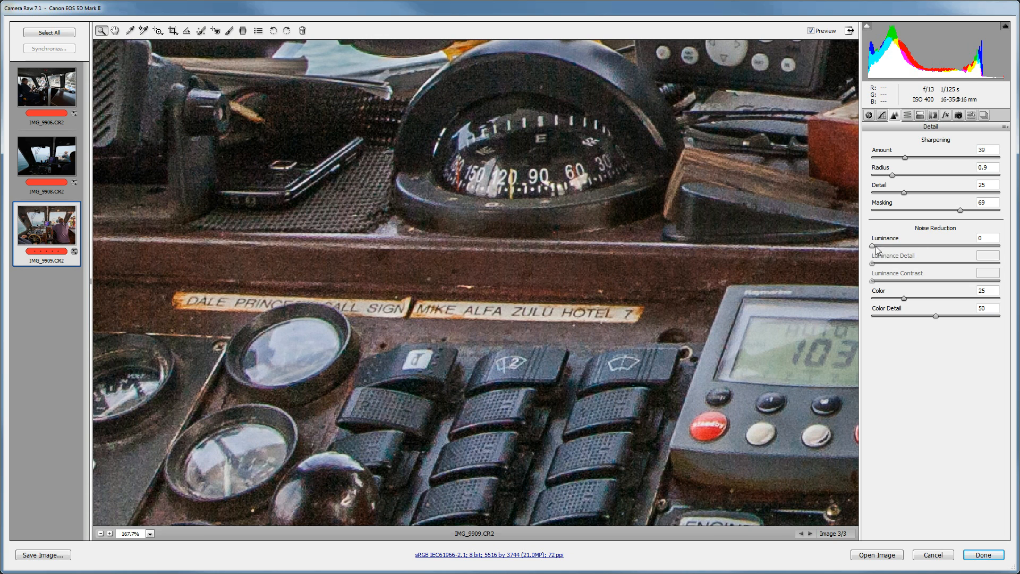
Try the luminance noise reduction at 0 and 100 on the instrument panel, and set it to 25
{"action": "mouse_move", "coordinate": [874, 248]}
{"action": "left_mouse_down"}
{"action": "mouse_move", "coordinate": [924, 251]}
{"action": "mouse_move", "coordinate": [857, 253]}
{"action": "left_mouse_up"}
{"action": "left_click_drag", "start_coordinate": [642, 414], "coordinate": [344, 265]}
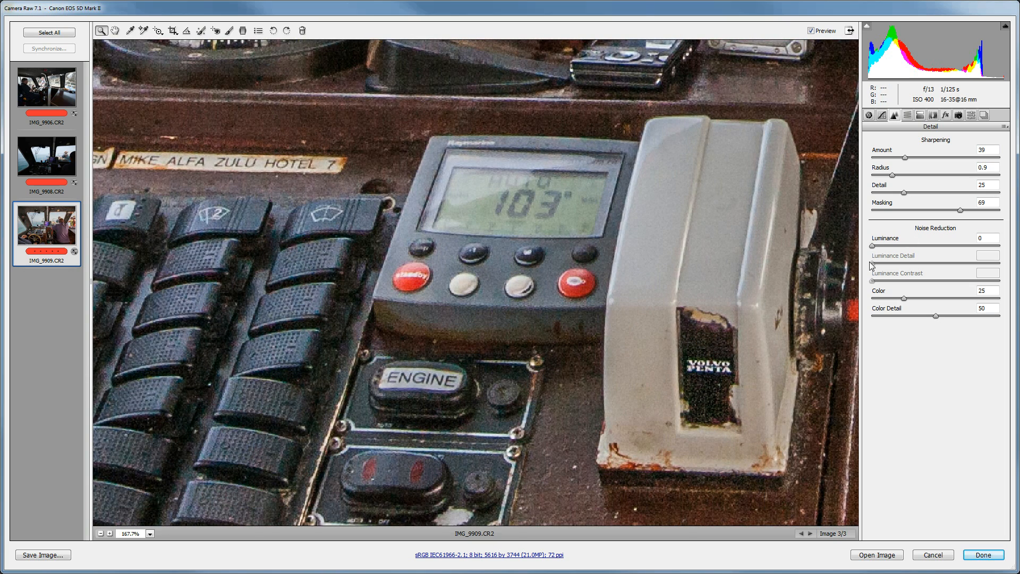
{"action": "left_click_drag", "start_coordinate": [873, 246], "coordinate": [1001, 251]}
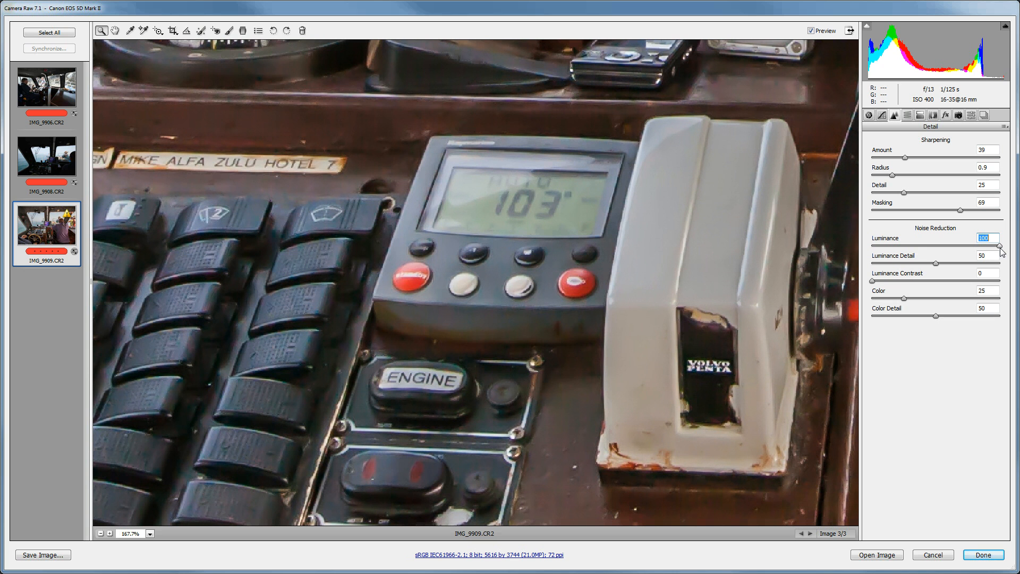
{"action": "left_click_drag", "start_coordinate": [1001, 249], "coordinate": [905, 248]}
Try the luminance detail at 0 and reset it, keeping the luminance contrast at 0
{"action": "left_click_drag", "start_coordinate": [936, 263], "coordinate": [863, 272]}
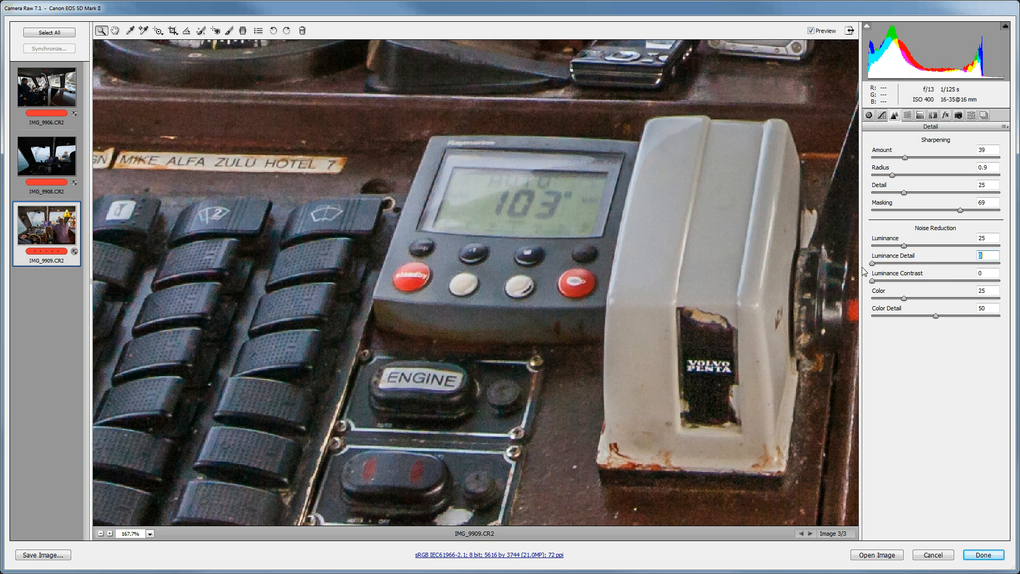
{"action": "double_click", "coordinate": [873, 264]}
{"action": "mouse_move", "coordinate": [872, 279]}
{"action": "left_mouse_down"}
{"action": "mouse_move", "coordinate": [1008, 291]}
{"action": "mouse_move", "coordinate": [874, 281]}
{"action": "mouse_move", "coordinate": [1000, 281]}
{"action": "mouse_move", "coordinate": [861, 287]}
{"action": "left_mouse_up"}
Try the hue of the blues at its maximum with the whole photo in view, and reset it to 0
{"action": "left_click", "coordinate": [908, 118]}
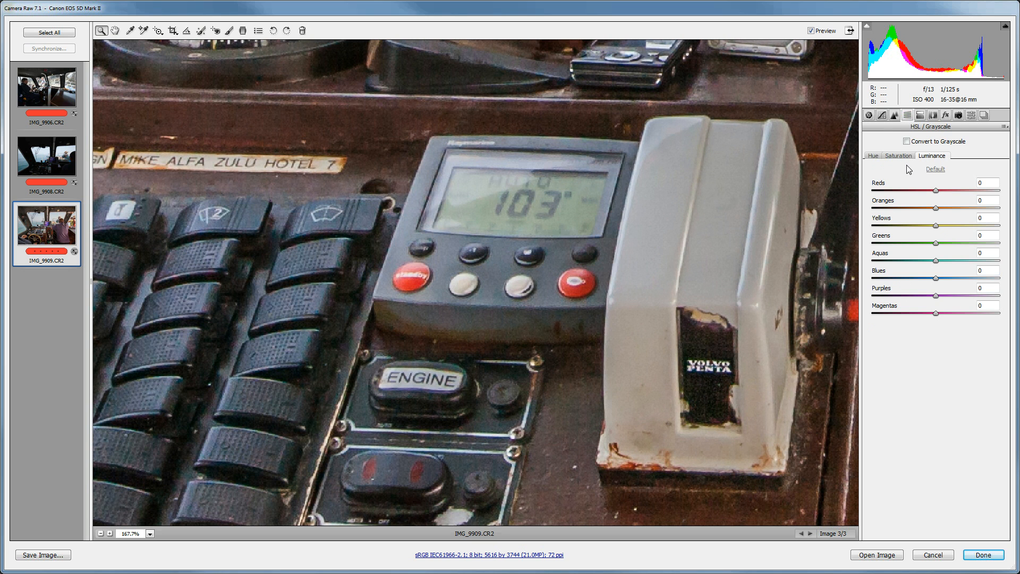
{"action": "left_click", "coordinate": [873, 156]}
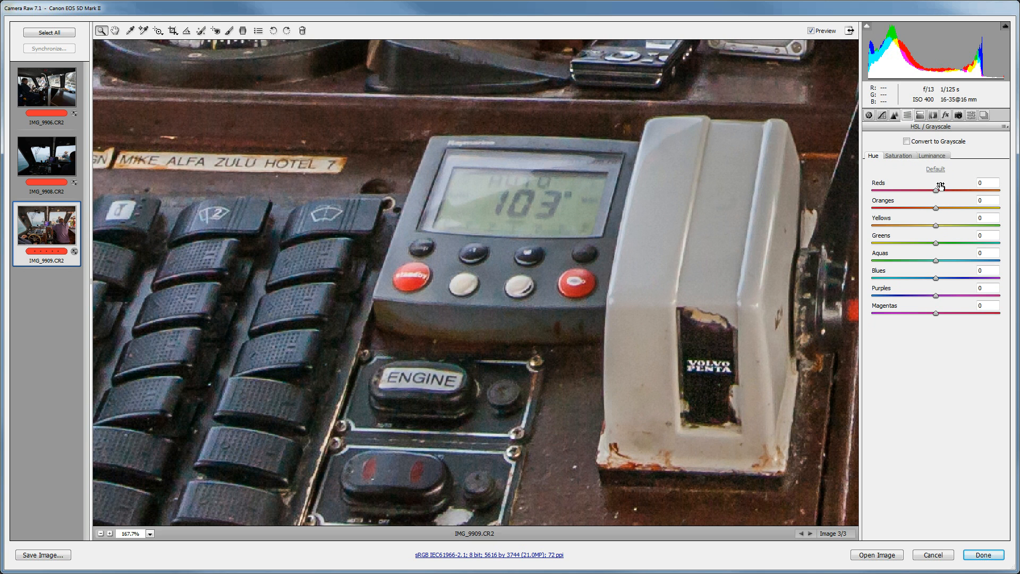
{"action": "key", "text": "ctrl+0"}
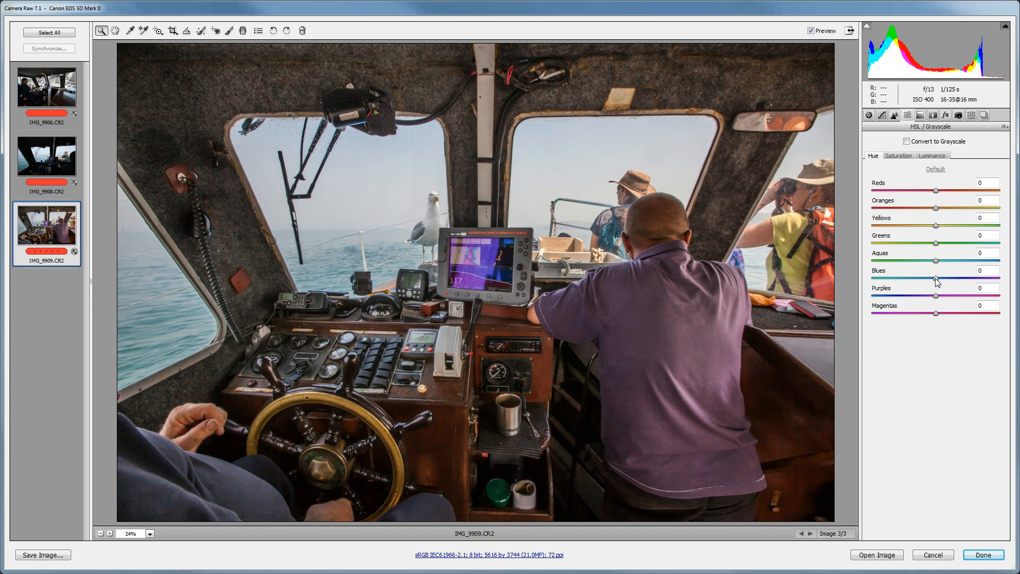
{"action": "left_click_drag", "start_coordinate": [937, 278], "coordinate": [1001, 285]}
{"action": "double_click", "coordinate": [999, 277]}
Try slightly lowering the saturation of the blues, and set the luminance of the blues to -41
{"action": "left_click", "coordinate": [898, 157]}
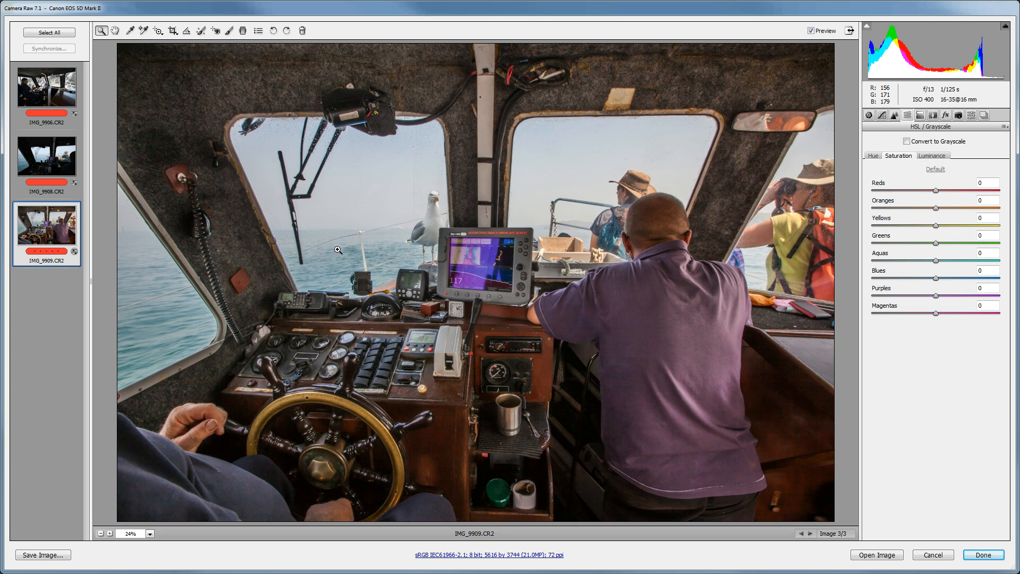
{"action": "mouse_move", "coordinate": [936, 278]}
{"action": "left_mouse_down"}
{"action": "mouse_move", "coordinate": [842, 294]}
{"action": "mouse_move", "coordinate": [1009, 284]}
{"action": "mouse_move", "coordinate": [878, 281]}
{"action": "mouse_move", "coordinate": [1002, 279]}
{"action": "mouse_move", "coordinate": [928, 278]}
{"action": "left_mouse_up"}
{"action": "left_click", "coordinate": [933, 157]}
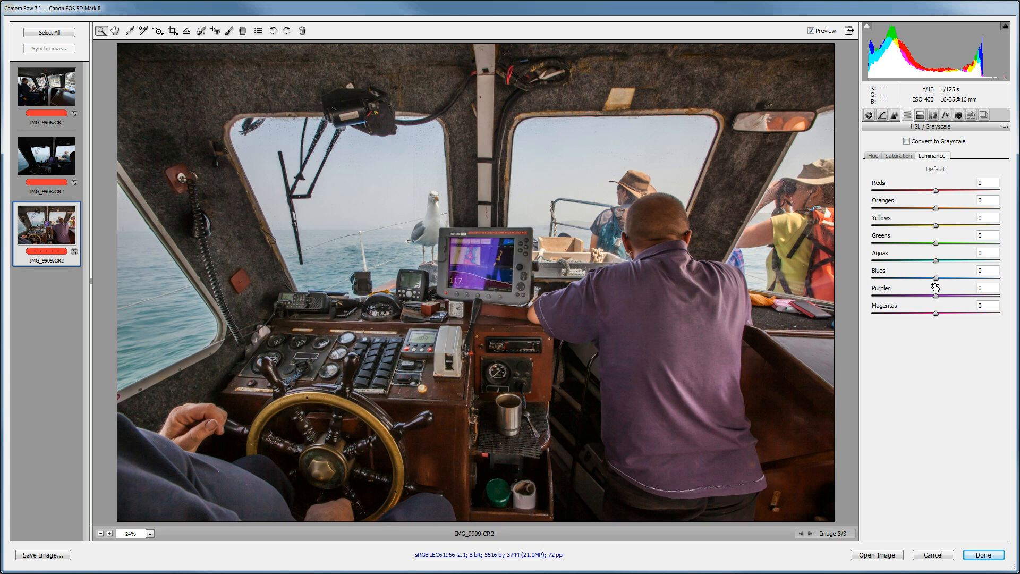
{"action": "left_click_drag", "start_coordinate": [937, 281], "coordinate": [912, 285]}
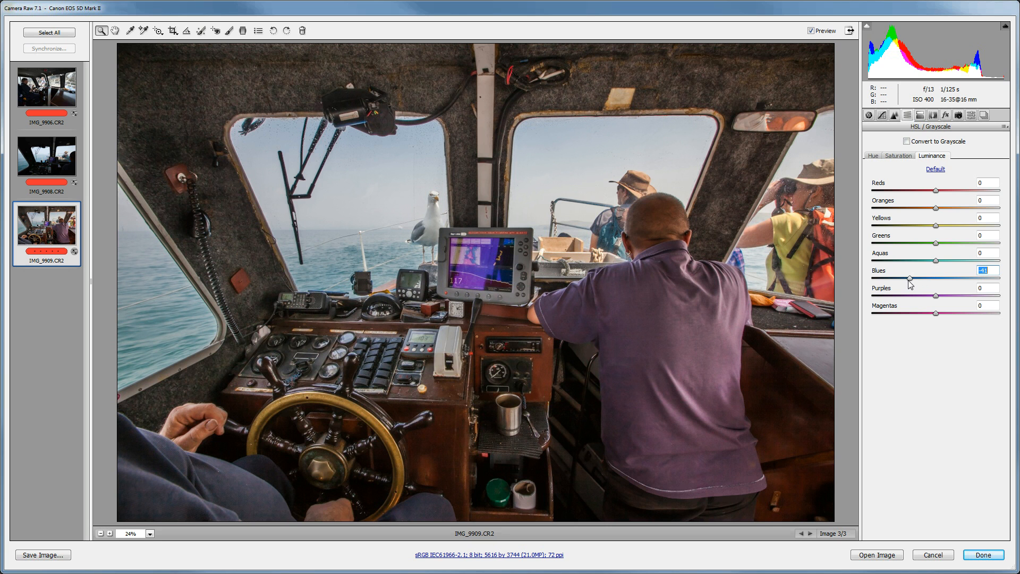
Try converting the photo to grayscale with an adjustment to the aquas in the mix, and restore the color version
{"action": "left_click", "coordinate": [922, 118]}
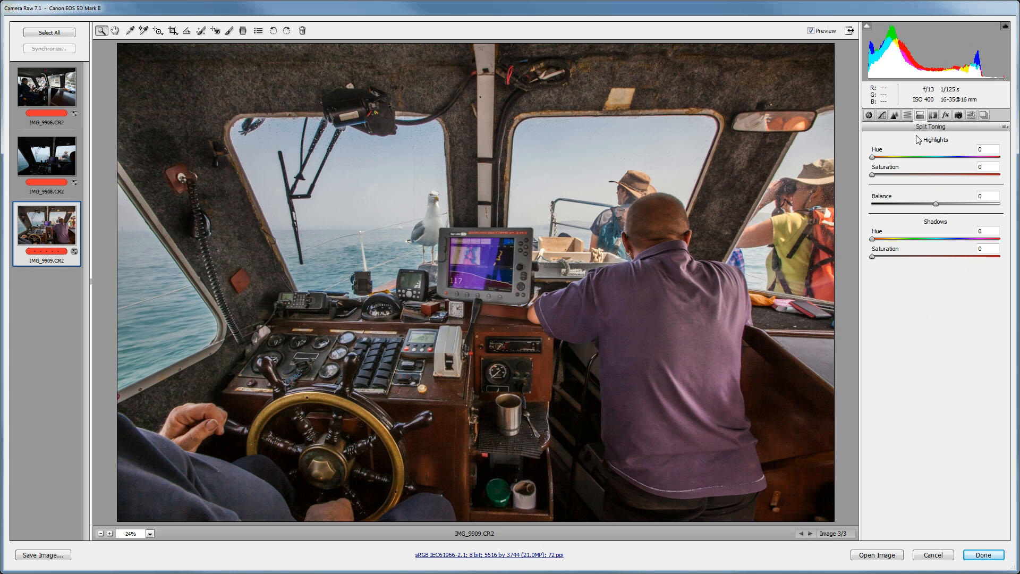
{"action": "left_click", "coordinate": [907, 115]}
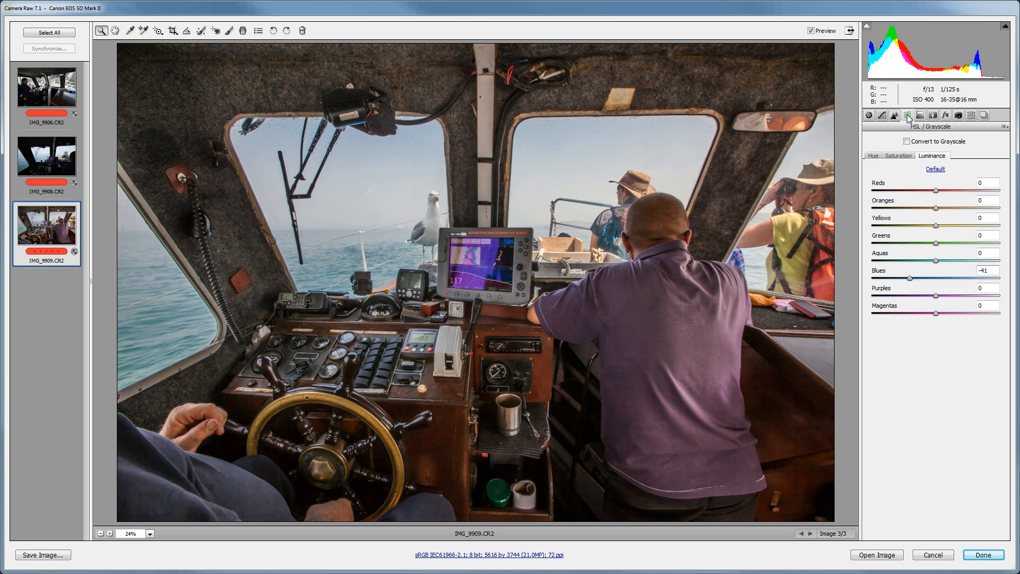
{"action": "left_click", "coordinate": [907, 141]}
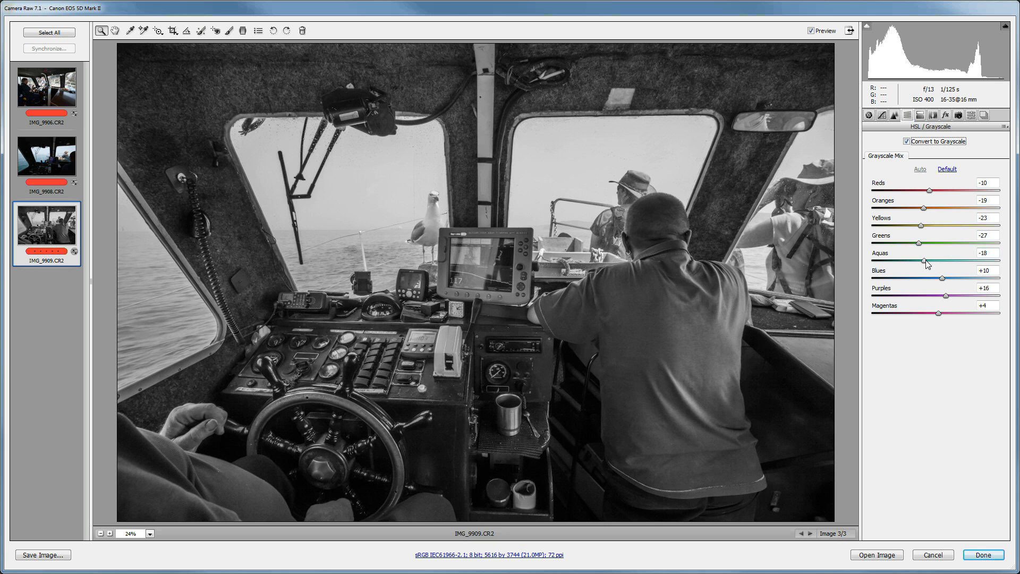
{"action": "left_click_drag", "start_coordinate": [925, 260], "coordinate": [927, 261]}
{"action": "left_click", "coordinate": [907, 142]}
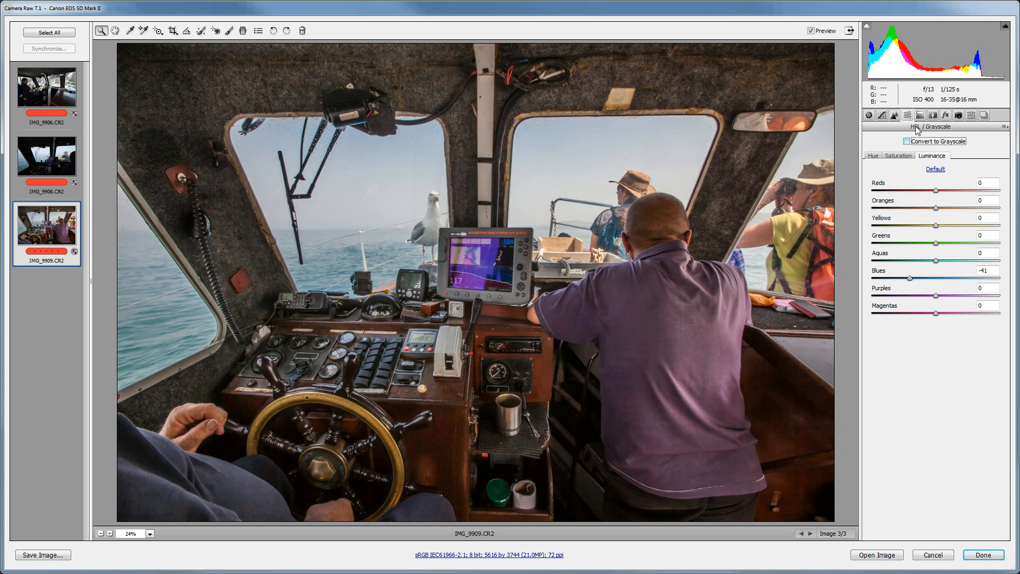
Compare the photo with and without the Canon EF 16-35mm lens profile corrections, leaving them turned off
{"action": "left_click", "coordinate": [933, 117]}
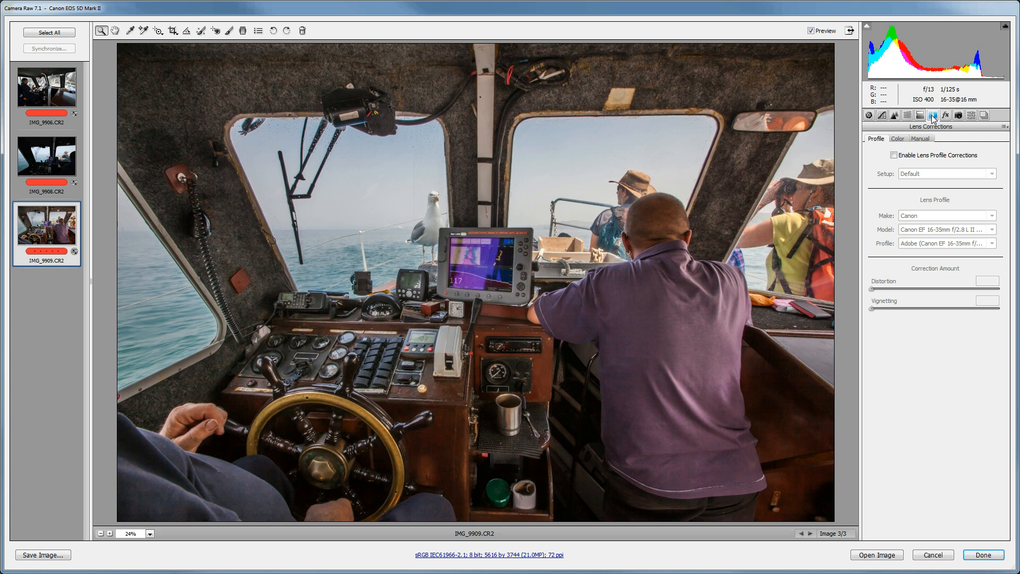
{"action": "left_click", "coordinate": [894, 155]}
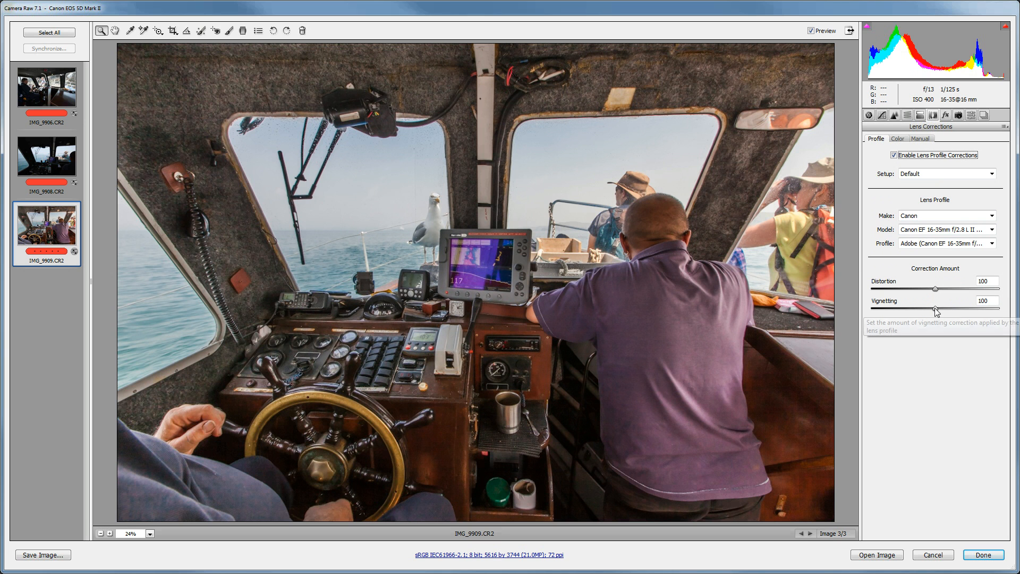
{"action": "left_click", "coordinate": [894, 155]}
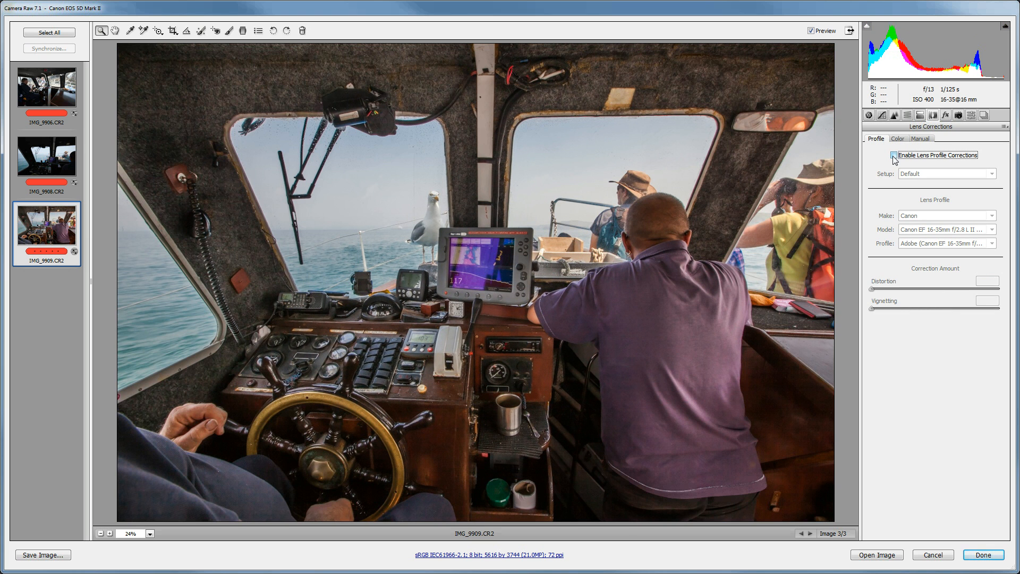
{"action": "left_click", "coordinate": [894, 155]}
{"action": "left_click", "coordinate": [895, 155]}
Select all three photos and synchronize Everything from IMG_9909.CR2 to the others
{"action": "left_click", "coordinate": [869, 115]}
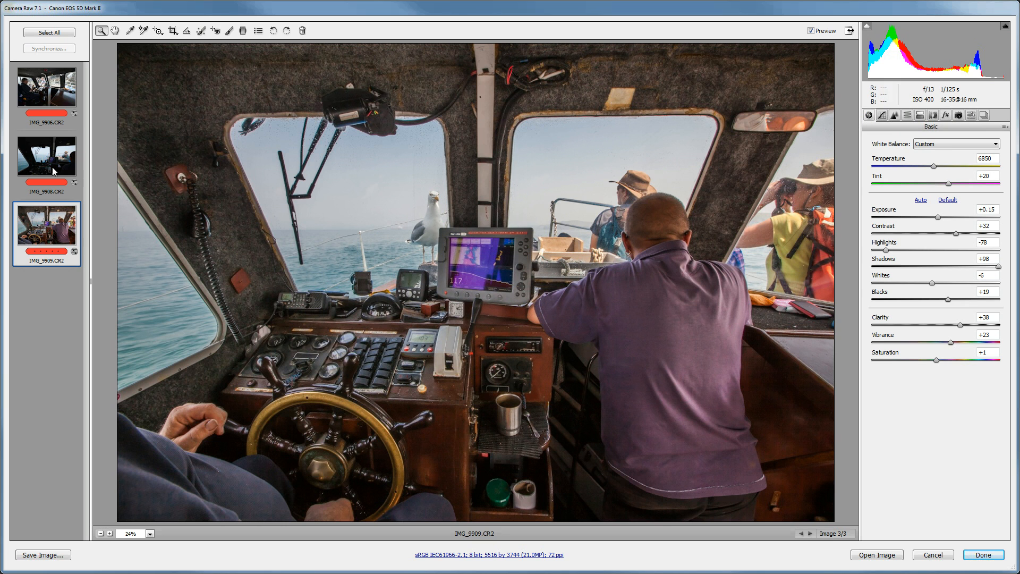
{"action": "left_click", "coordinate": [50, 34]}
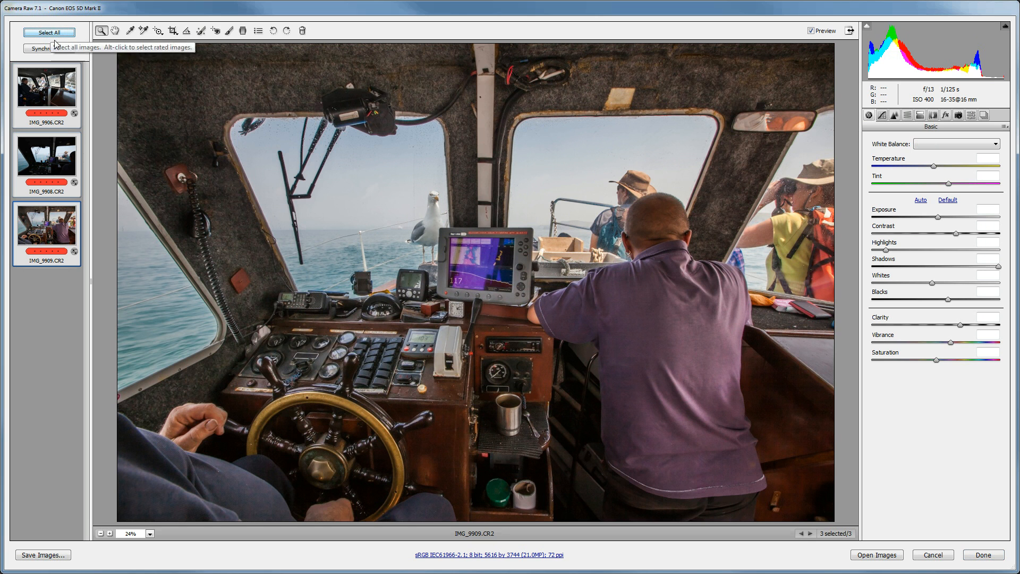
{"action": "left_click", "coordinate": [44, 49]}
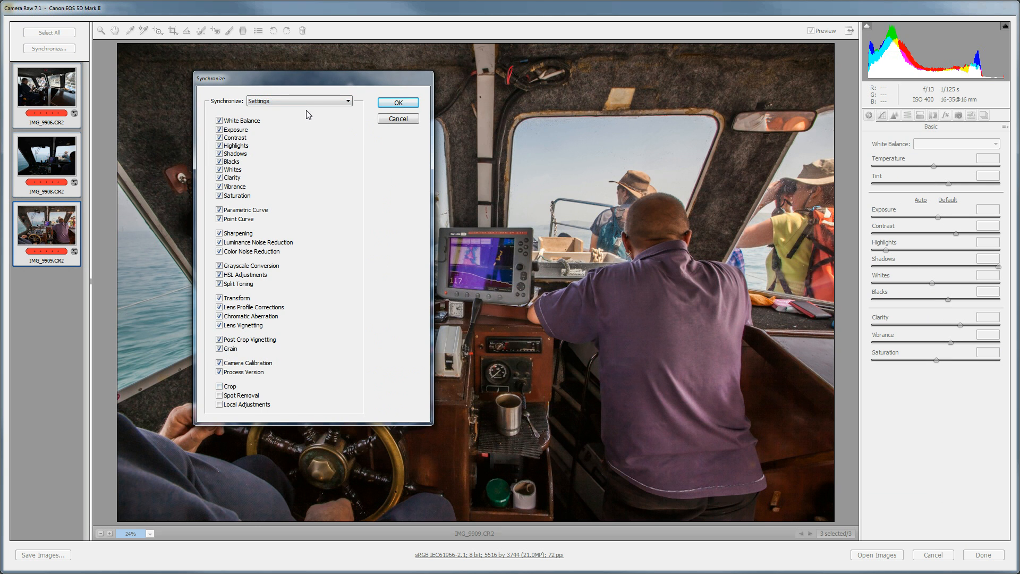
{"action": "left_click", "coordinate": [312, 102]}
{"action": "left_click", "coordinate": [266, 111]}
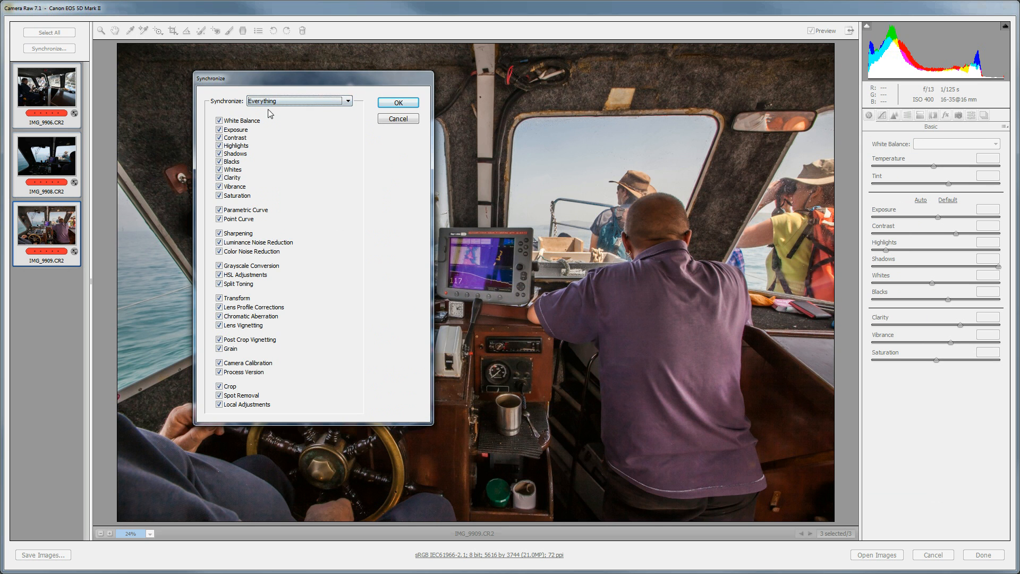
{"action": "left_click", "coordinate": [398, 103]}
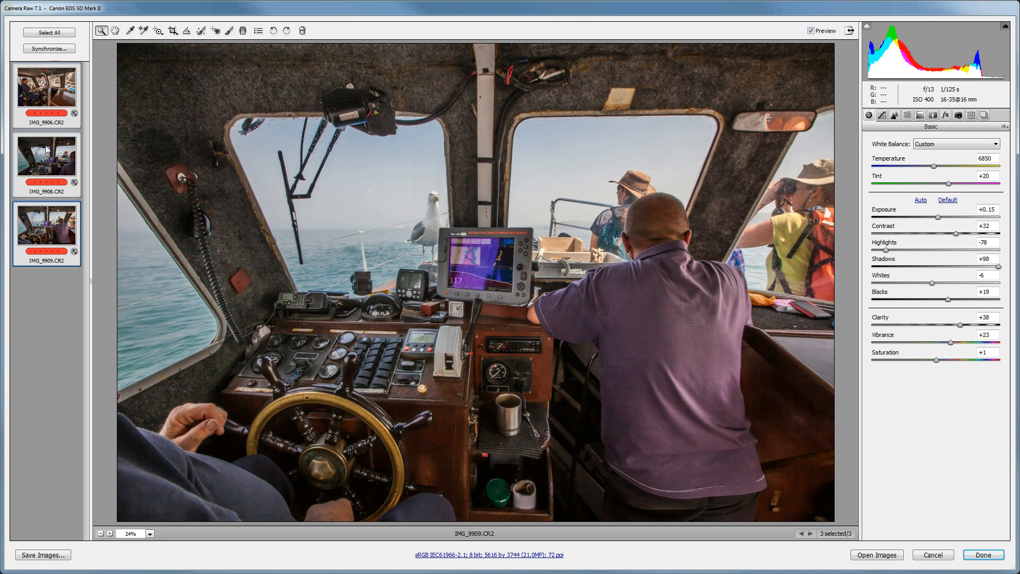
Review the synchronized adjustments on IMG_9909.CR2, IMG_9908.CR2 and IMG_9906.CR2 one after another
{"action": "left_click", "coordinate": [56, 234]}
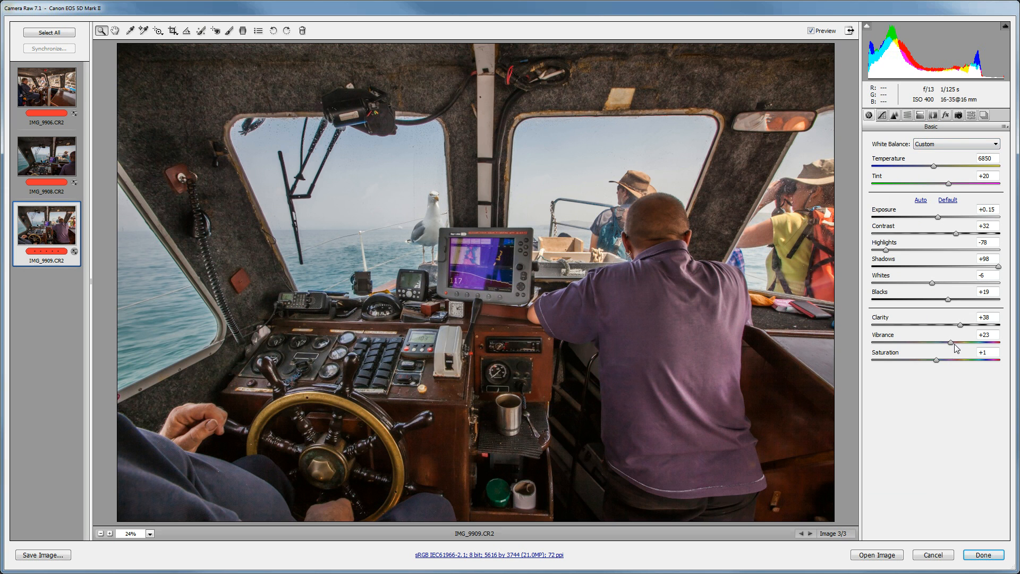
{"action": "left_click", "coordinate": [64, 160]}
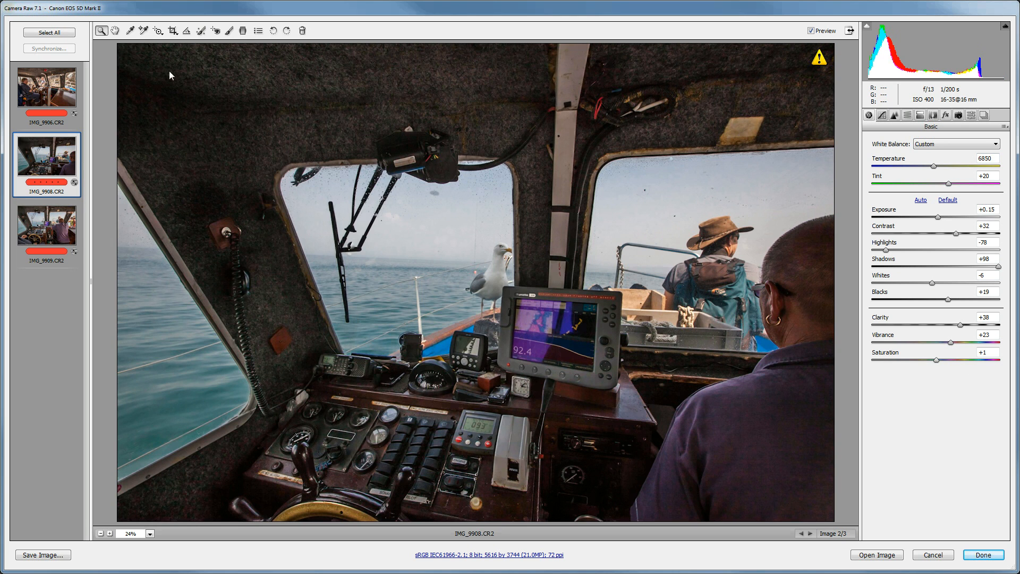
{"action": "left_click", "coordinate": [56, 93]}
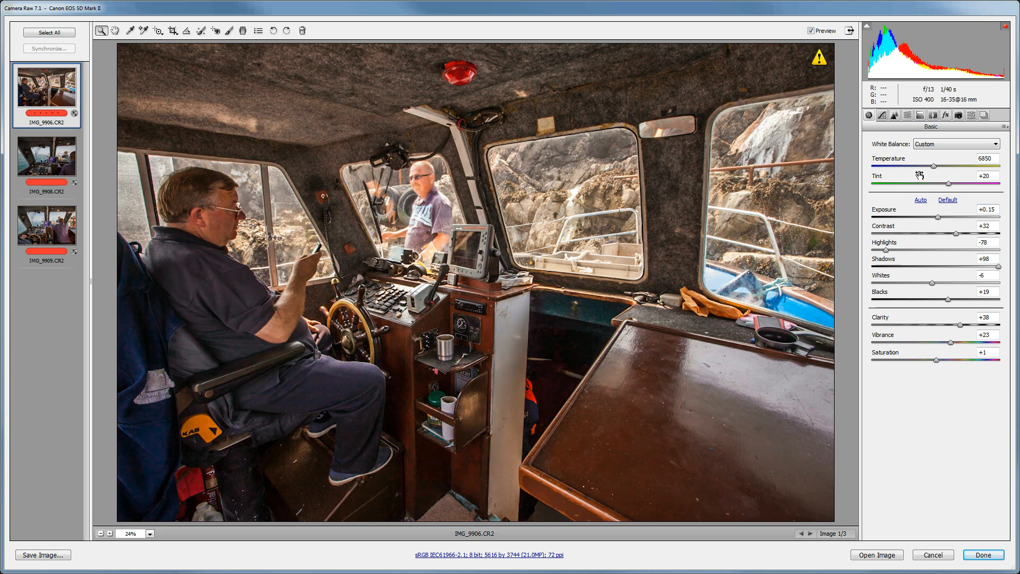